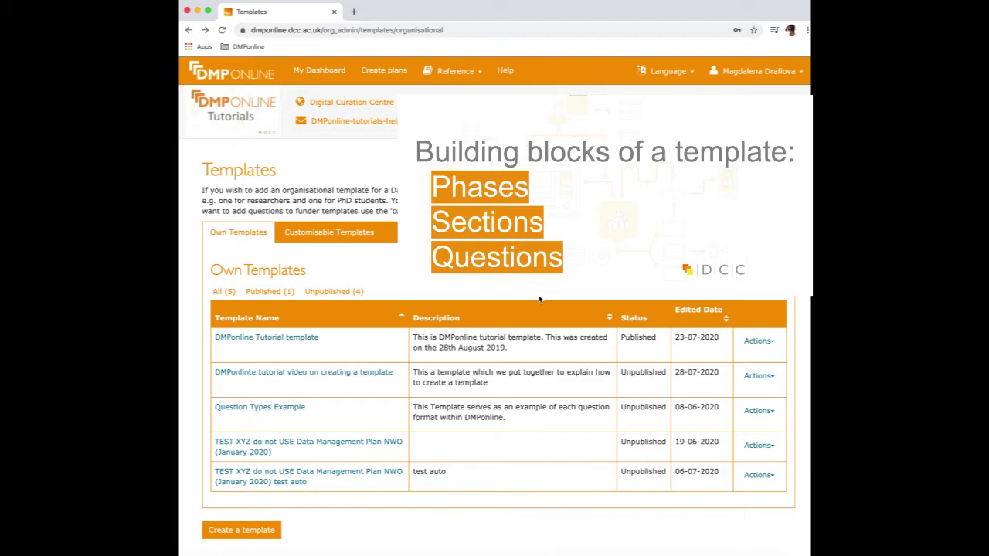
Go to the organisation's Templates list through the Admin menu
scroll(462, 299, down, 1)
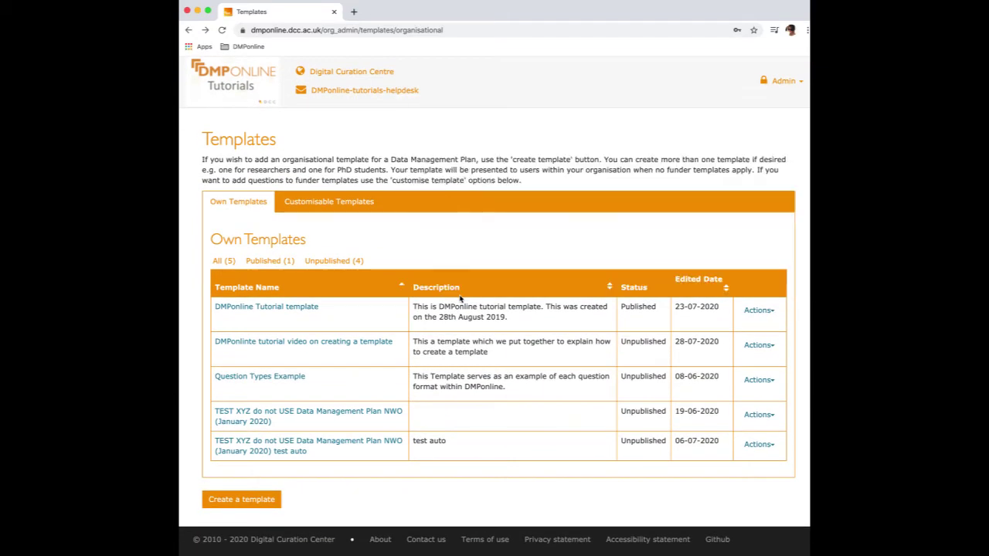
scroll(461, 300, up, 1)
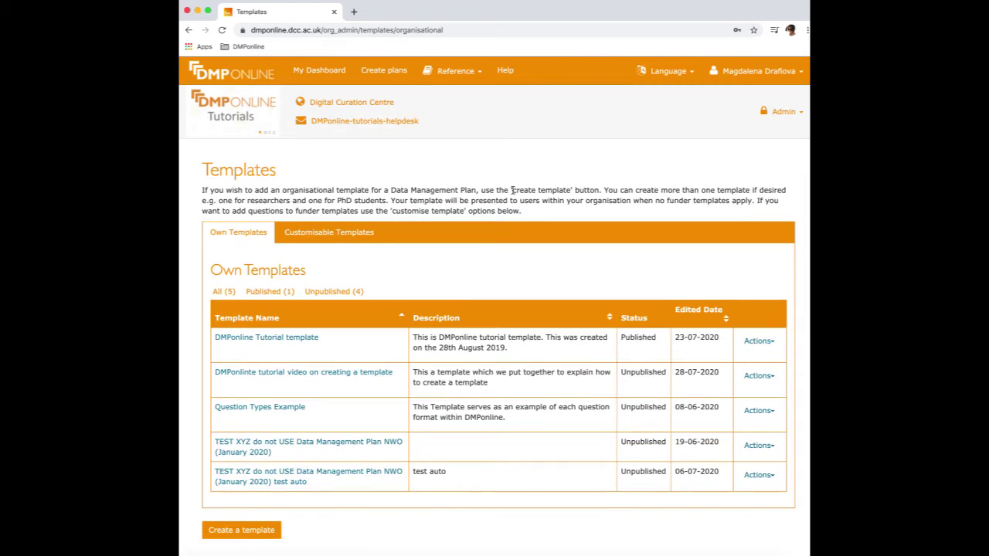
click(795, 124)
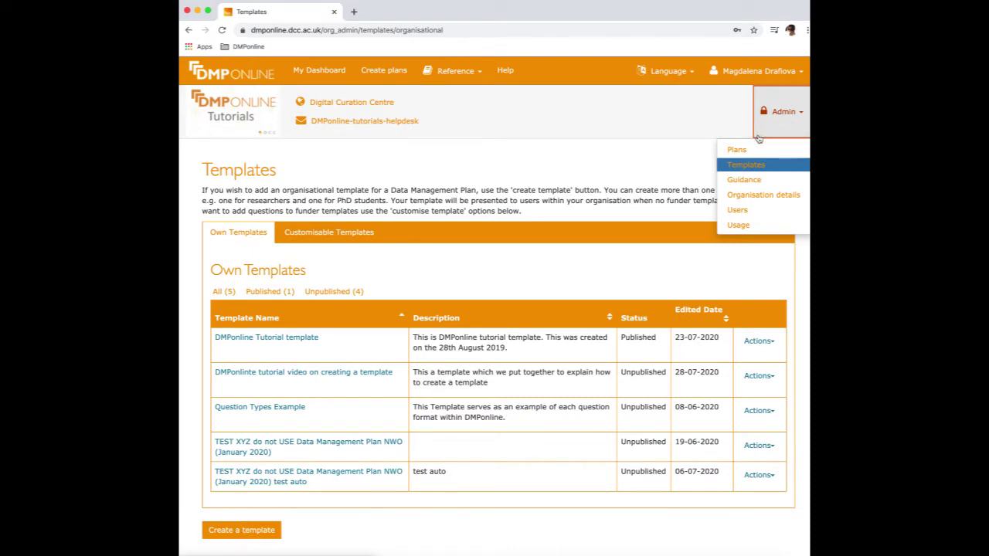
click(746, 166)
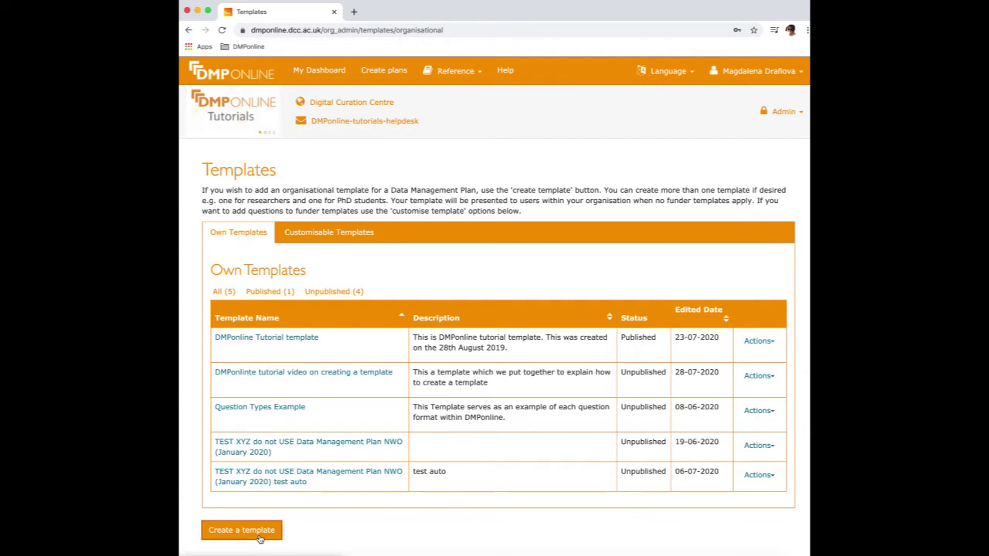
Create template 'DMPonlinte tutorial video on creating a template' described 'This a template which we will use for the tutorial video'
click(260, 533)
click(332, 261)
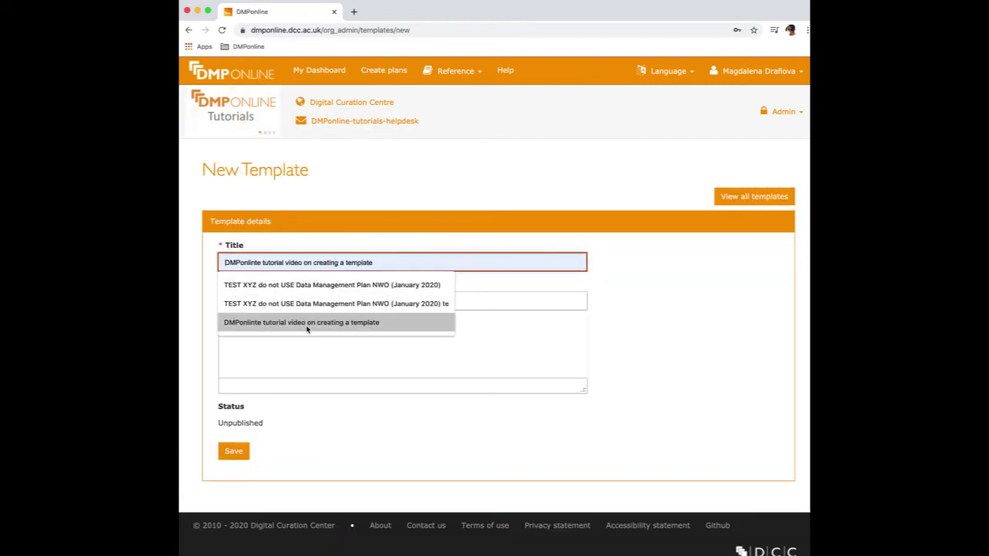
click(312, 325)
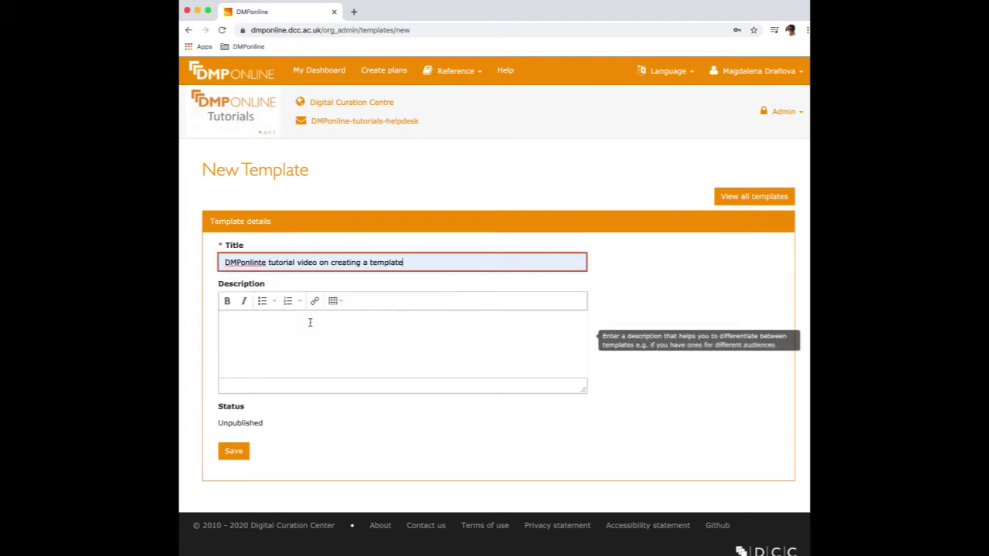
click(367, 371)
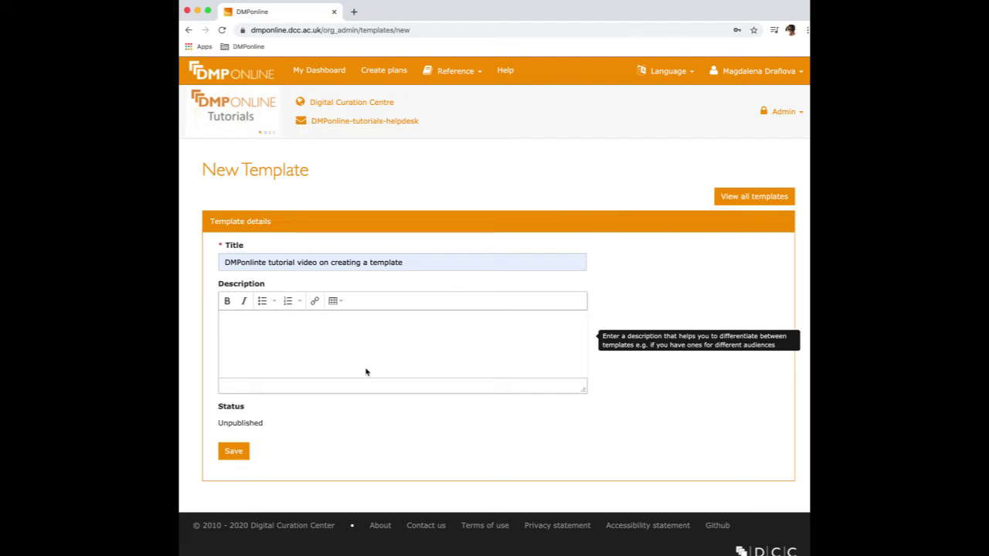
text(This a template which we will use for the tutorial video)
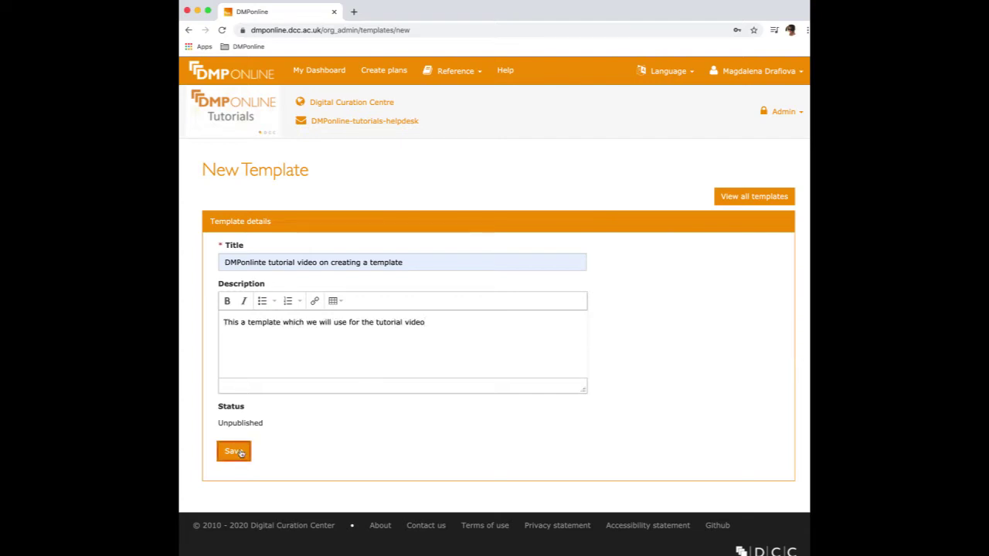
click(234, 451)
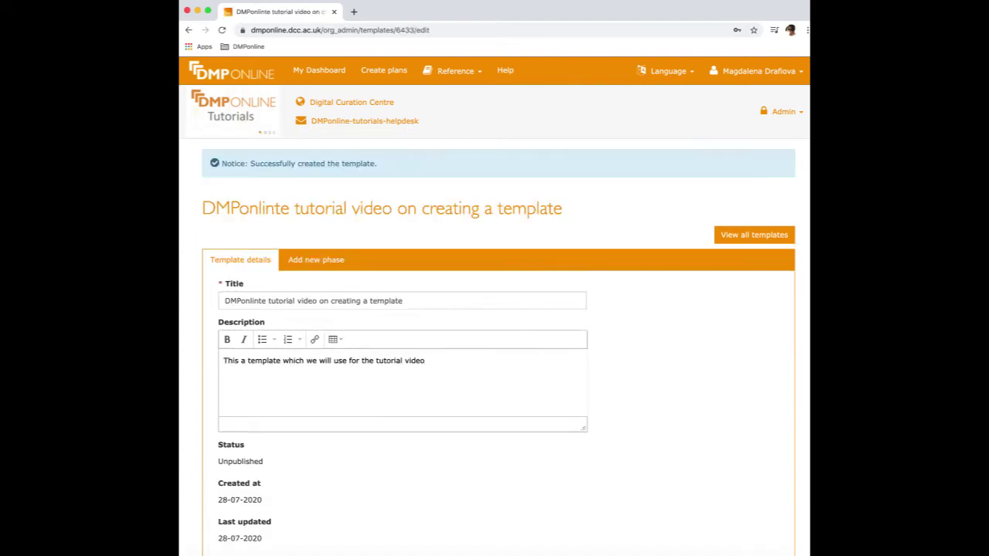
Bring up the Add new phase form and put the cursor in its Title field
click(401, 294)
click(332, 266)
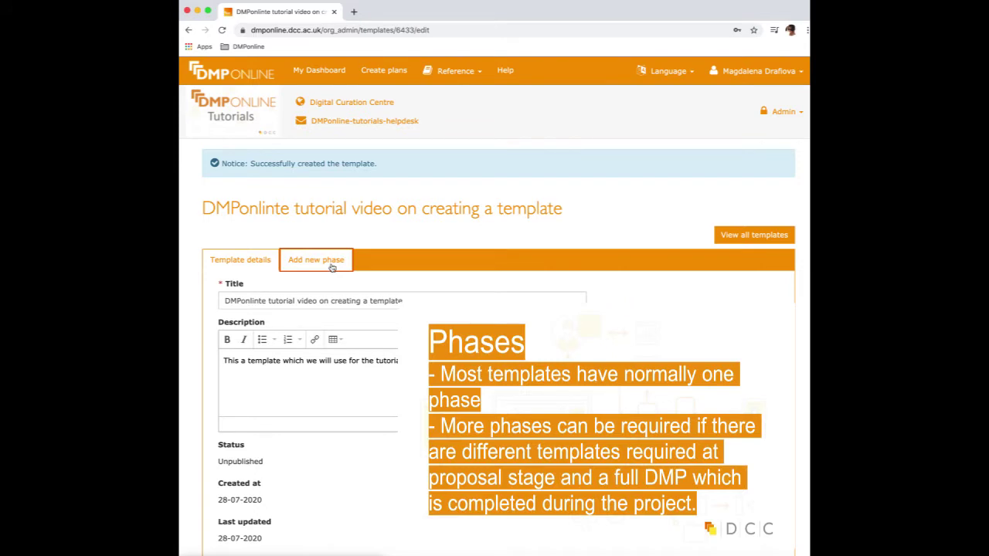
click(332, 266)
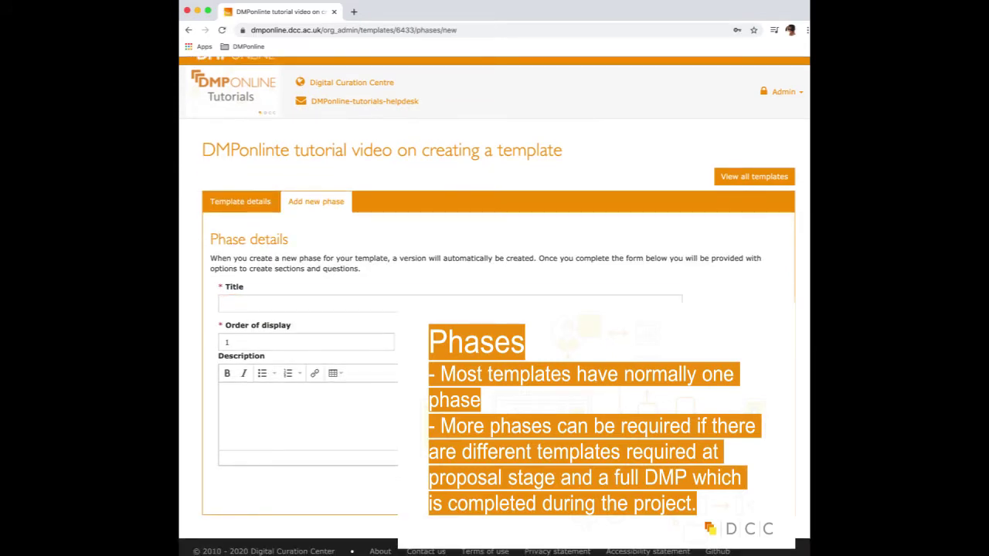
click(423, 301)
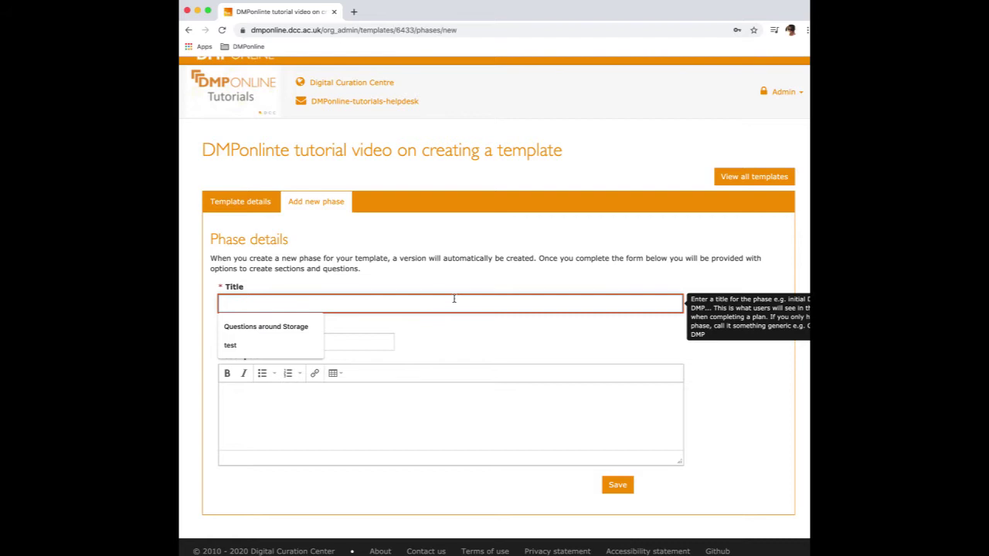
Title the new phase 'Data Management Plan' and save it
click(457, 298)
scroll(457, 296, down, 1)
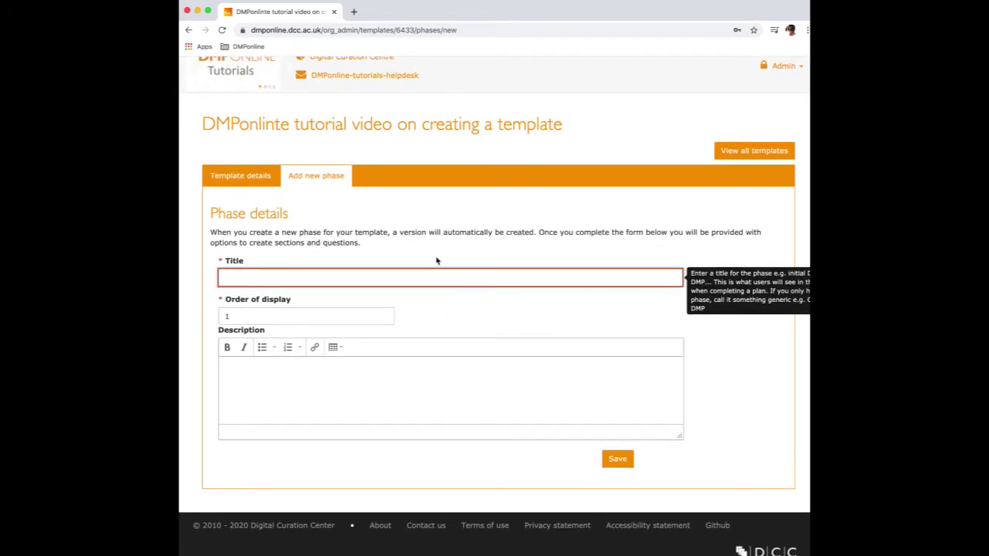
click(363, 362)
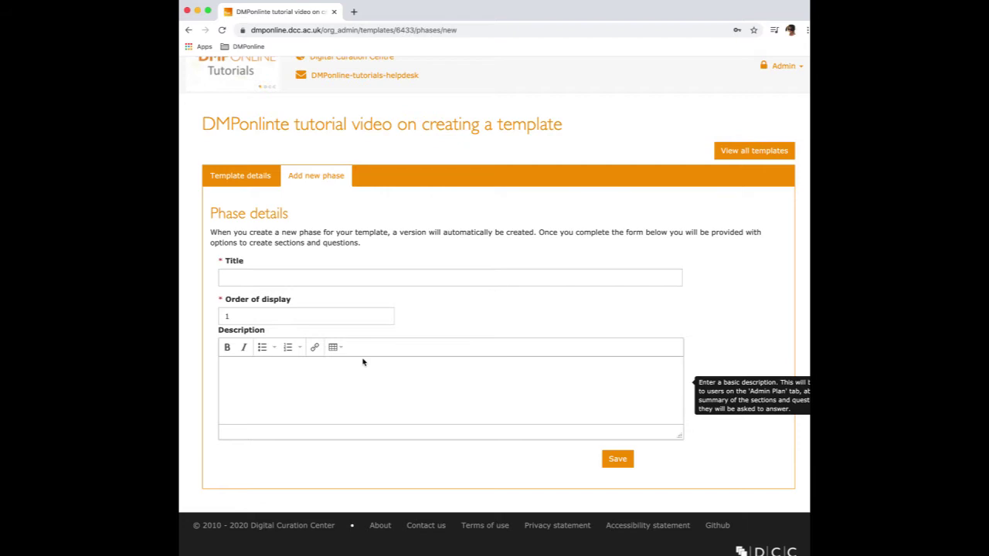
click(353, 274)
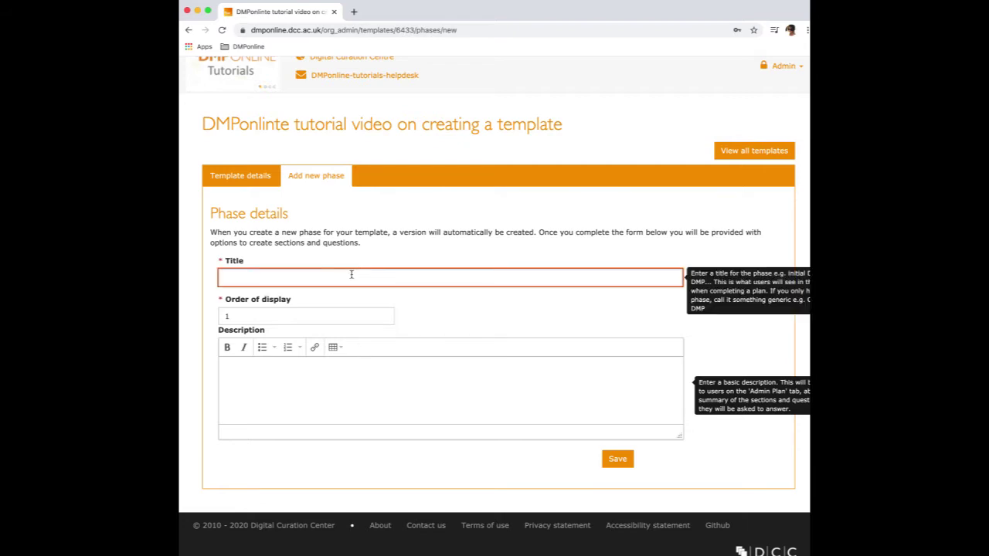
click(326, 284)
text(Data Management Plan)
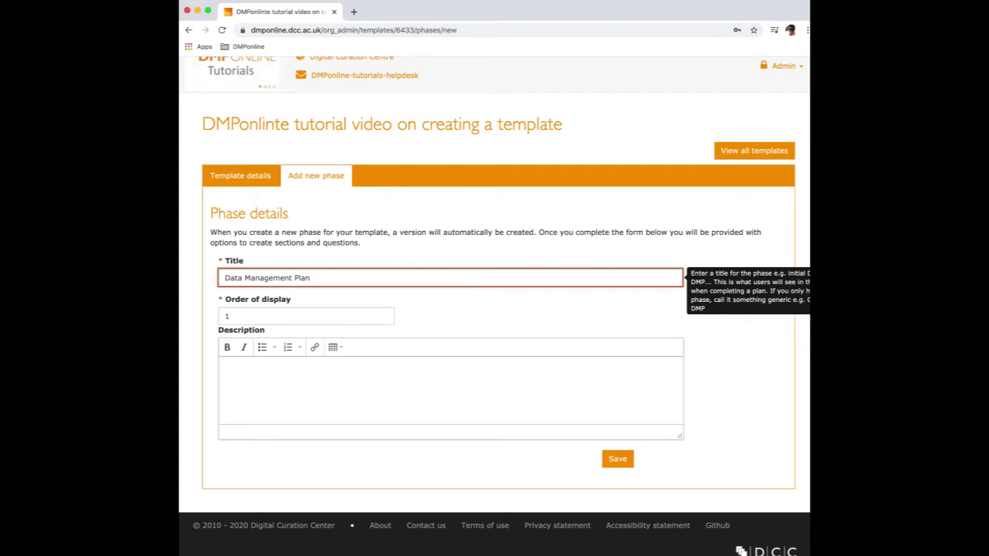
mouse_move(327, 387)
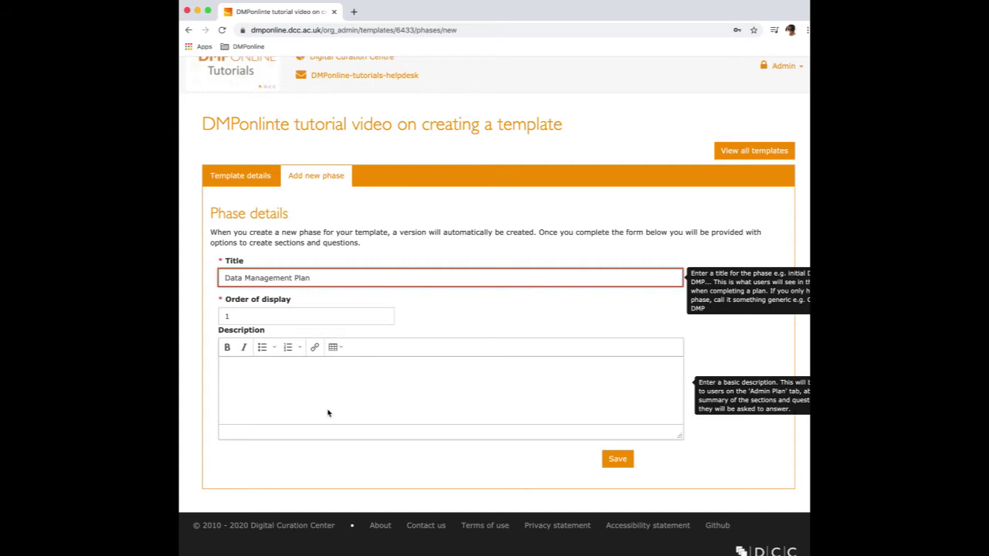
key(Return)
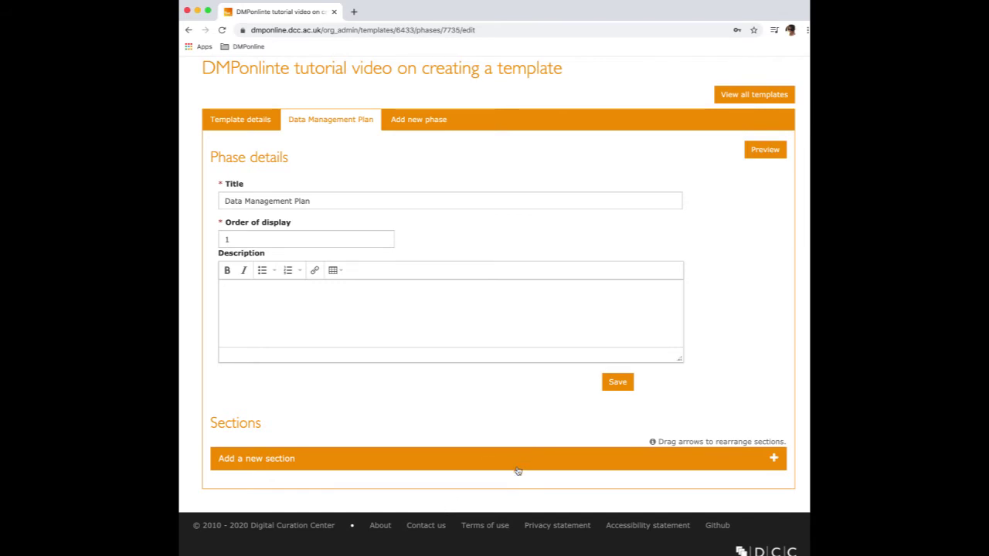
Save a 'DATA COLLECTION' section described 'These are questions around the data collection'
click(577, 460)
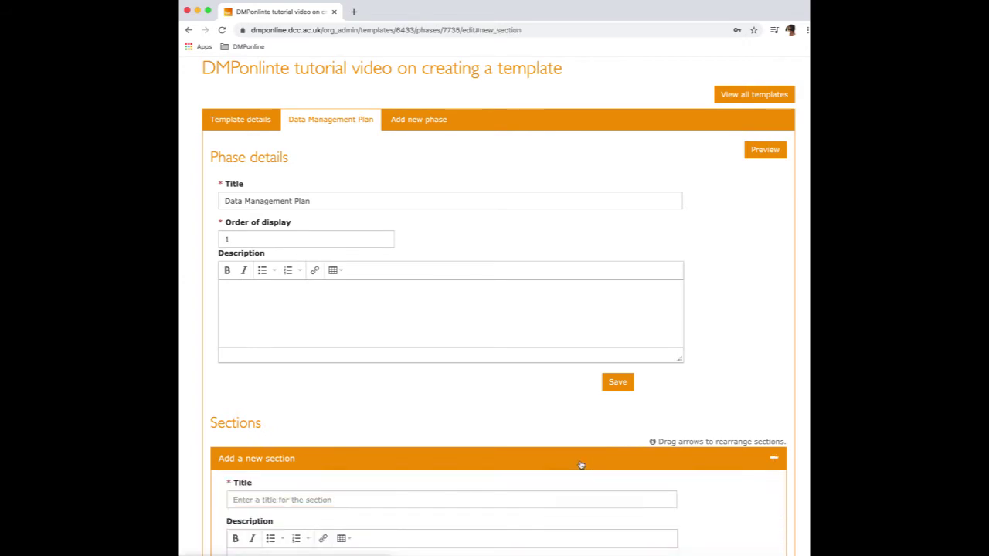
scroll(432, 328, down, 3)
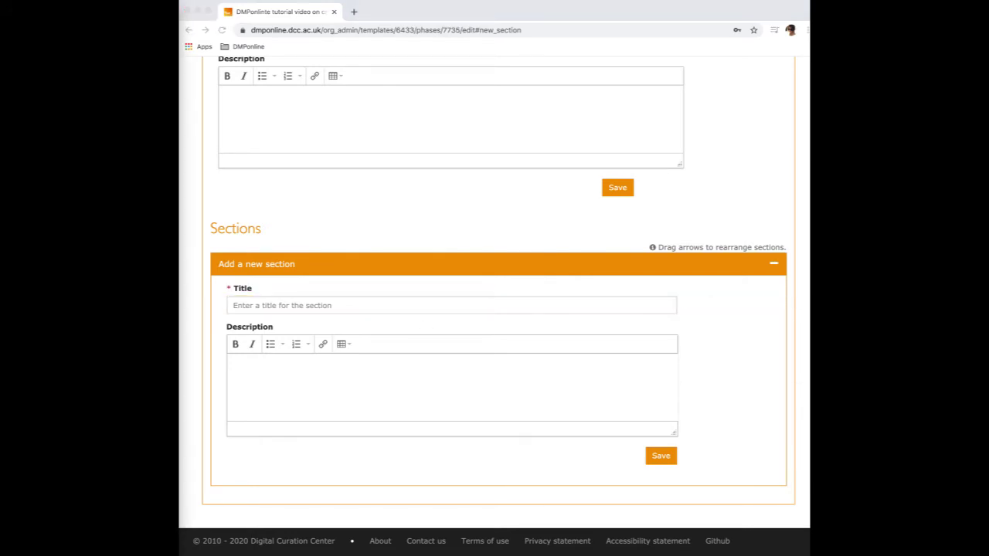
click(262, 306)
text(DATA COLLECTION)
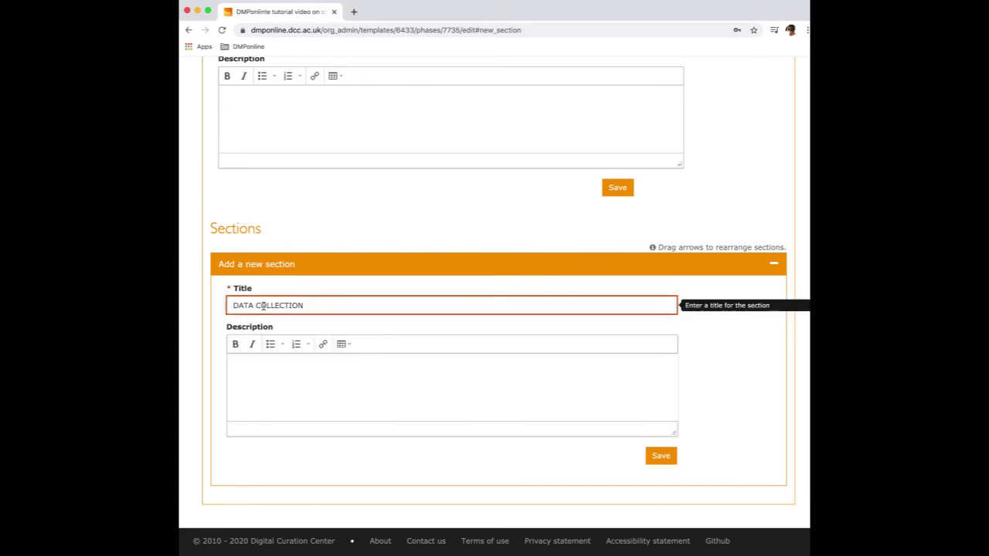
click(291, 374)
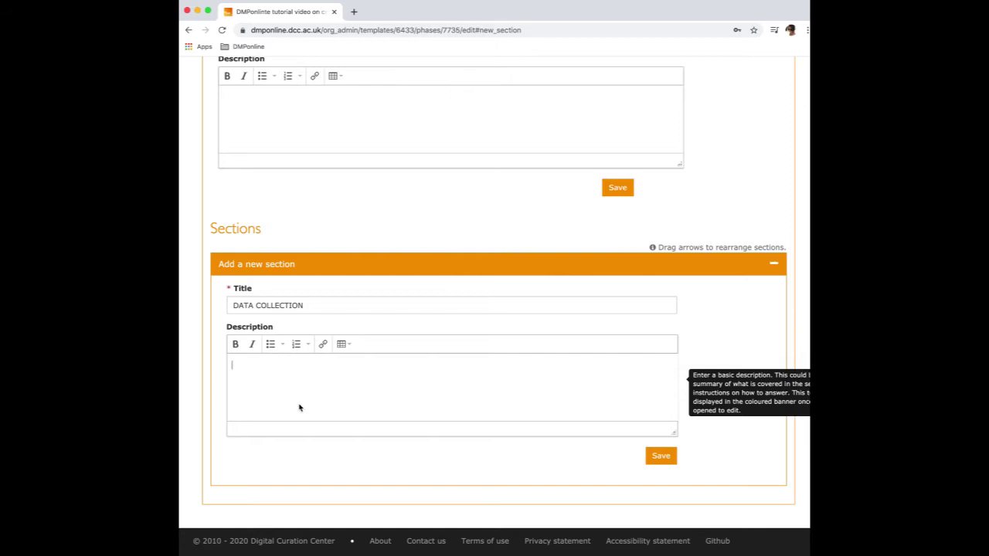
text(These are questions aro)
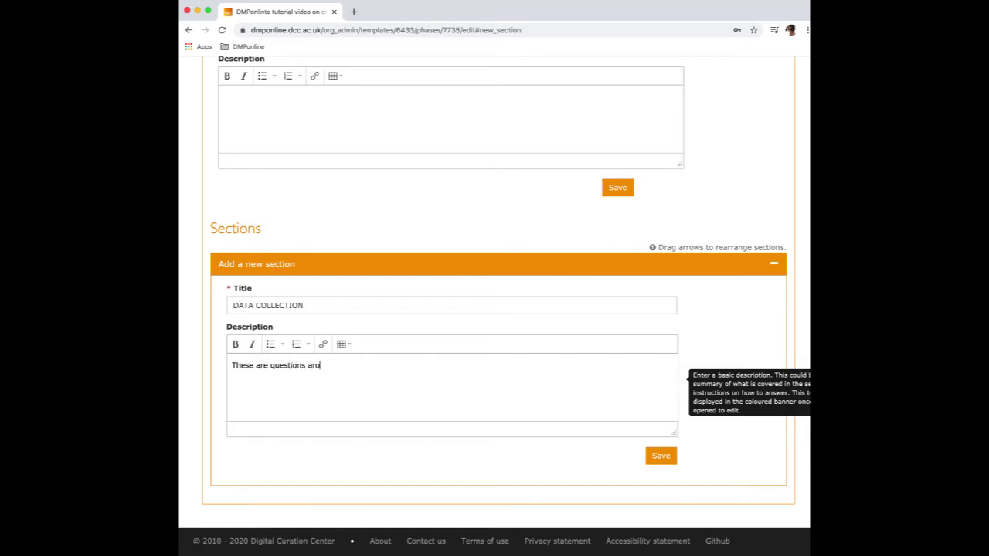
text(und the data collection)
click(659, 458)
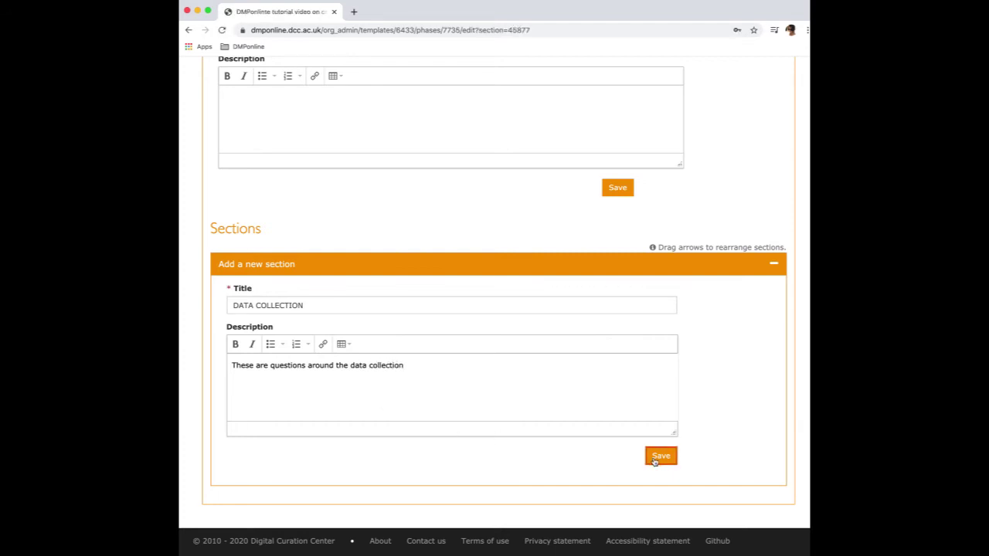
scroll(654, 463, down, 5)
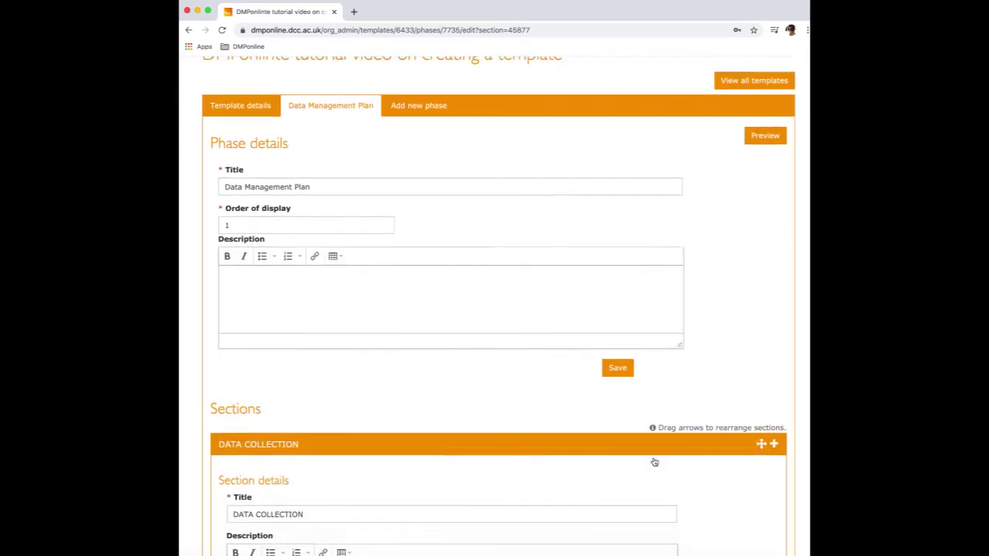
scroll(655, 462, down, 2)
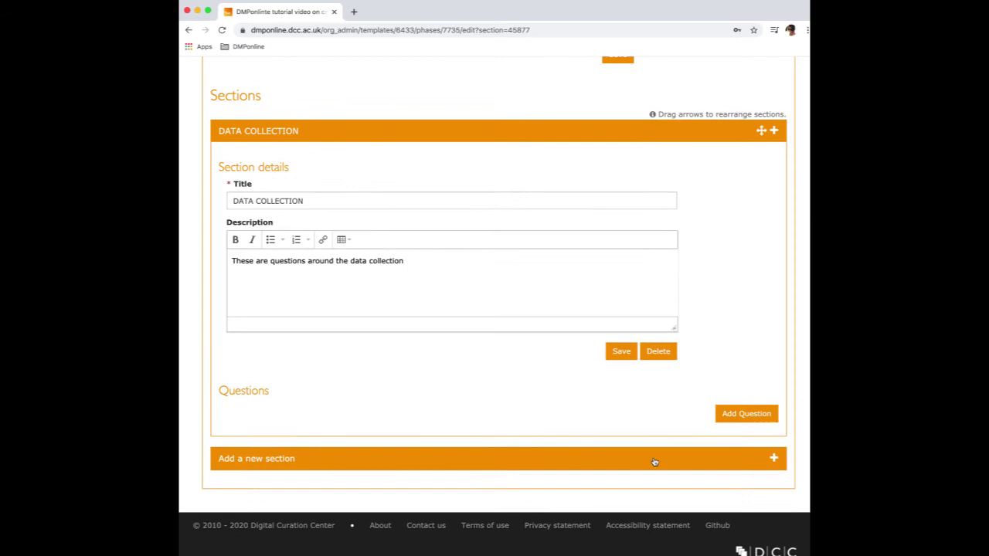
Start a new question and paste the text 'What data will you collect or create?'
click(762, 425)
scroll(295, 316, down, 3)
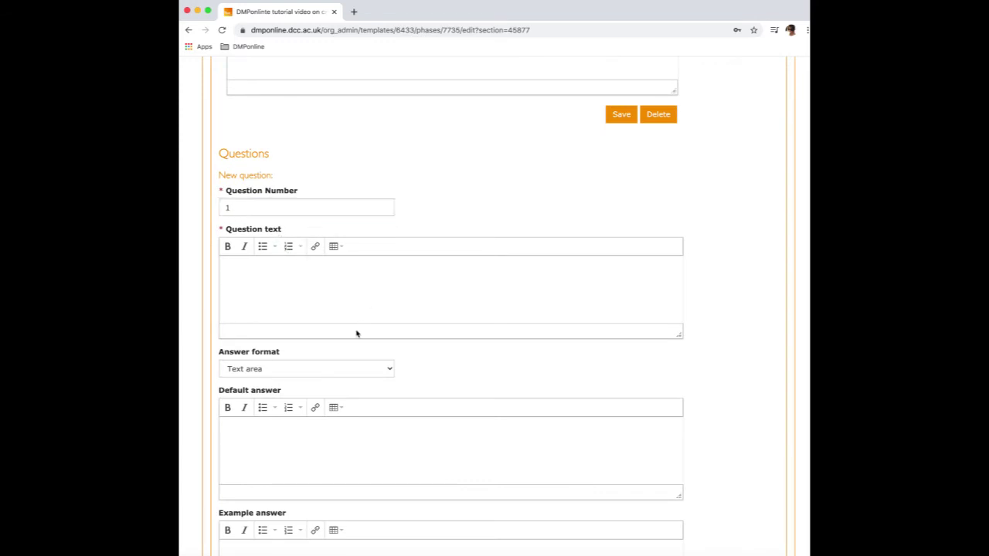
scroll(357, 333, down, 1)
scroll(347, 285, down, 2)
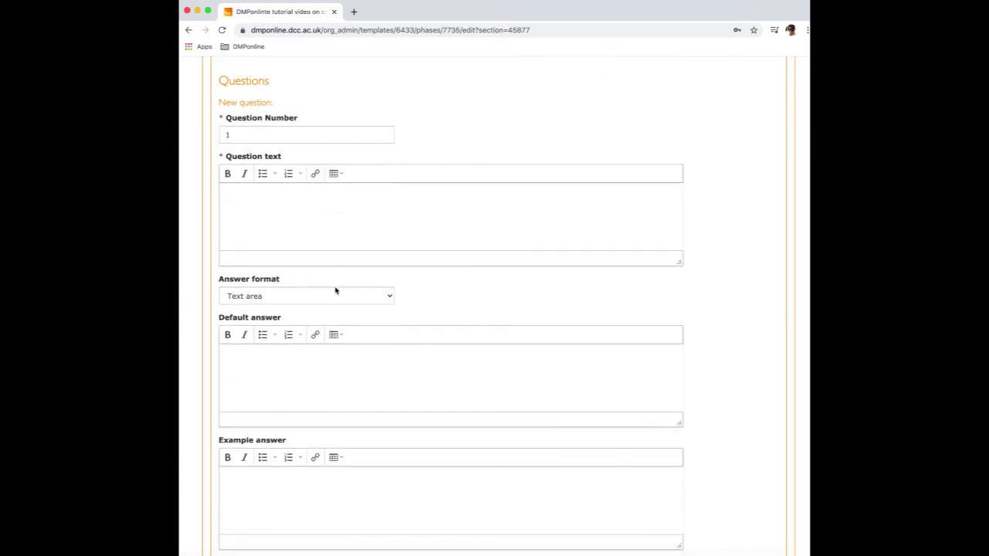
scroll(324, 298, down, 1)
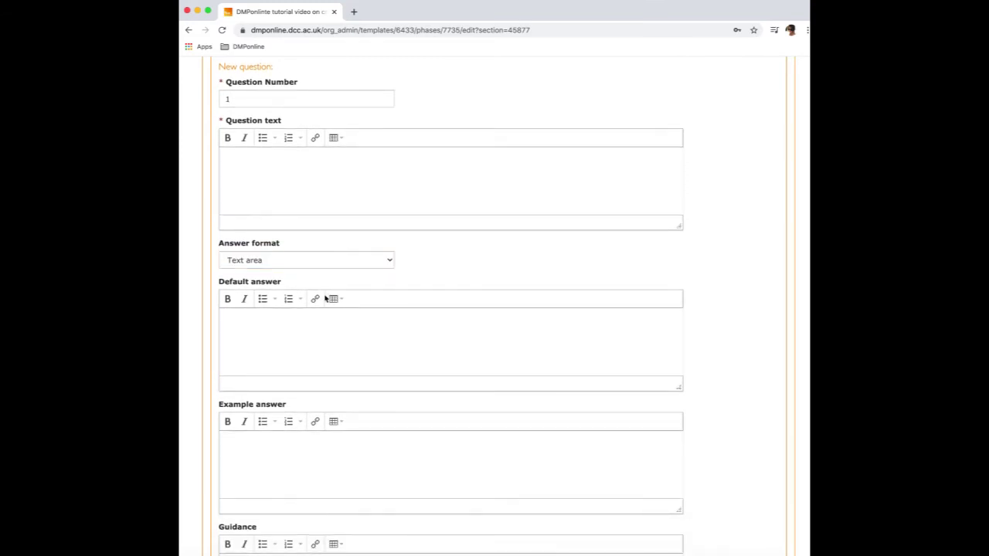
scroll(324, 298, down, 1)
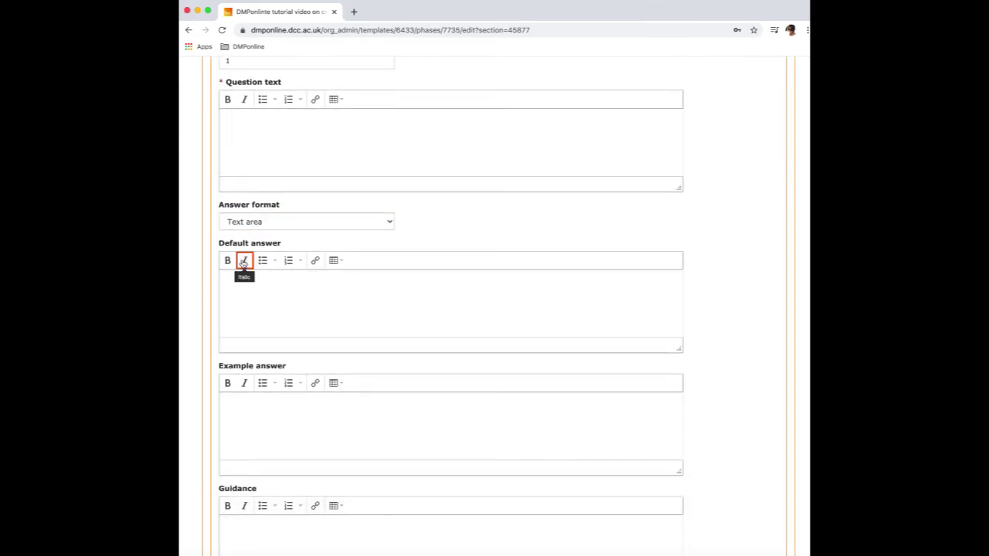
scroll(285, 324, down, 3)
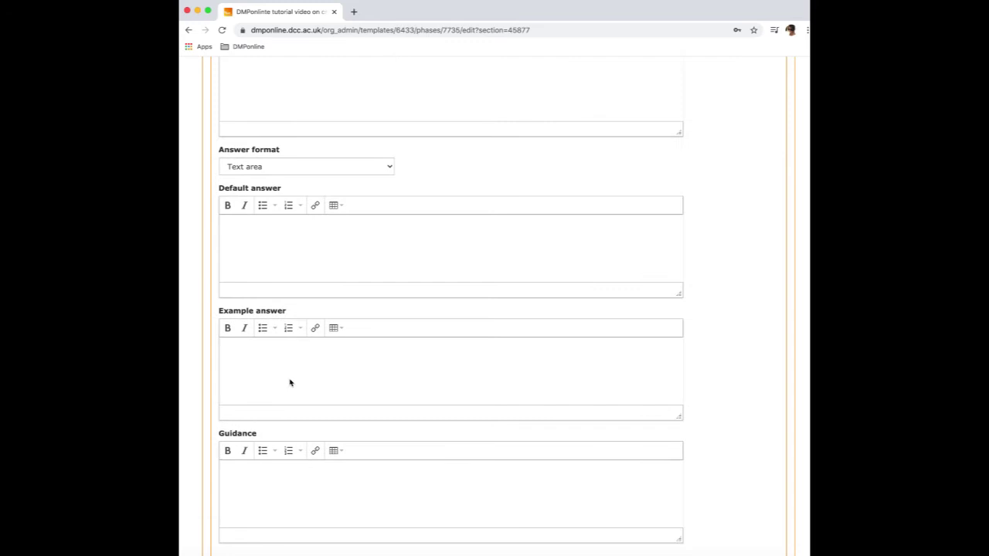
scroll(289, 383, down, 2)
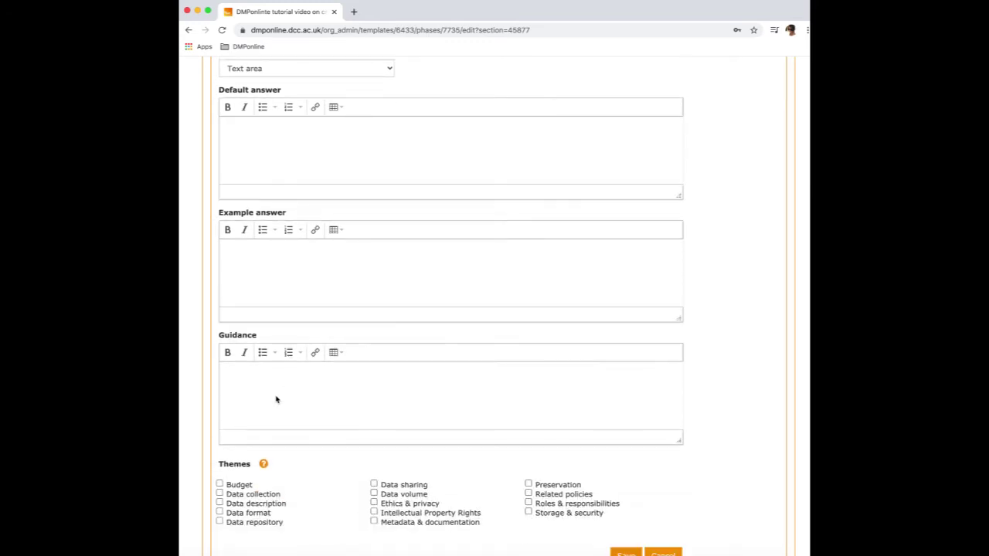
scroll(276, 399, down, 1)
scroll(276, 399, up, 10)
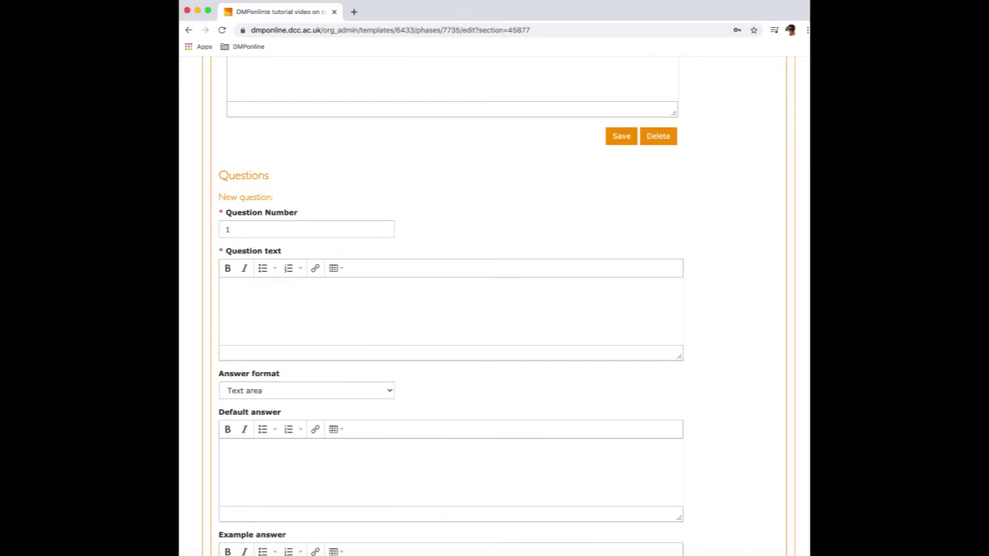
click(256, 304)
text(What data will you collect or create?)
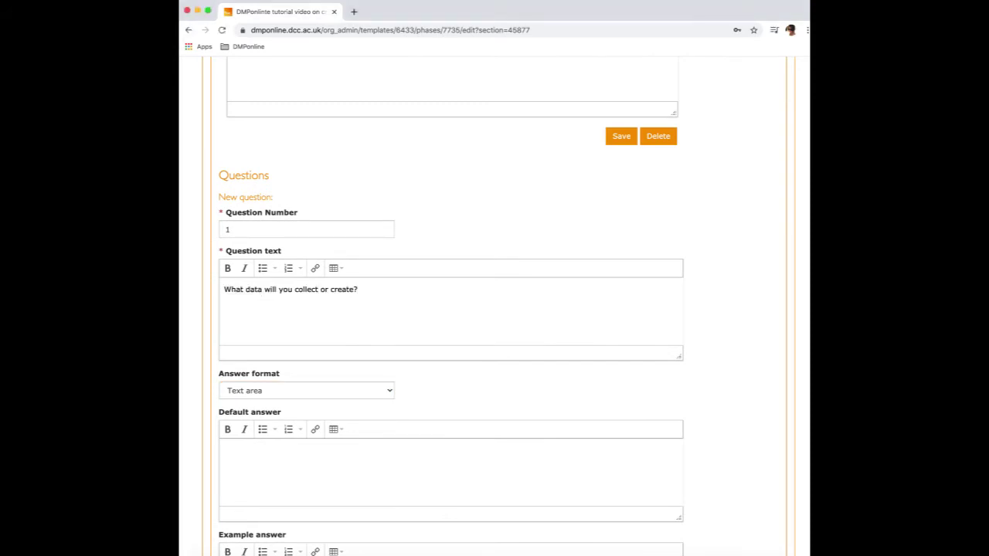
Keep Text area as the answer format and move into the Guidance editor
scroll(402, 393, down, 1)
click(385, 368)
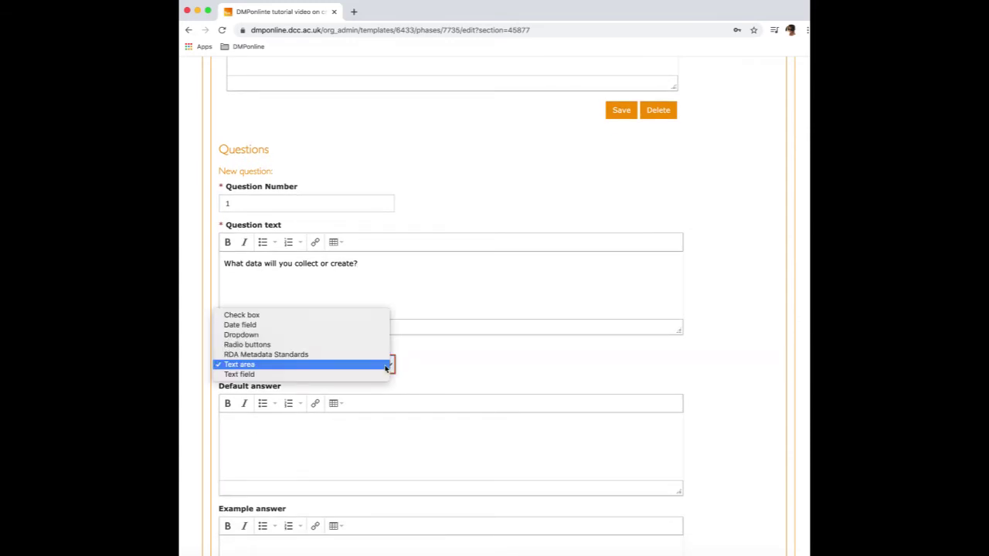
click(386, 366)
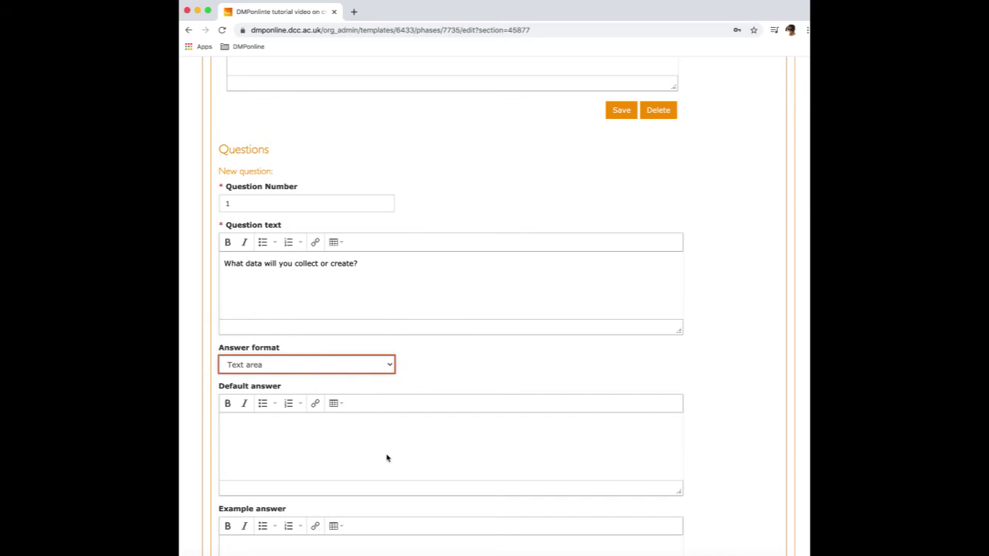
scroll(387, 458, down, 3)
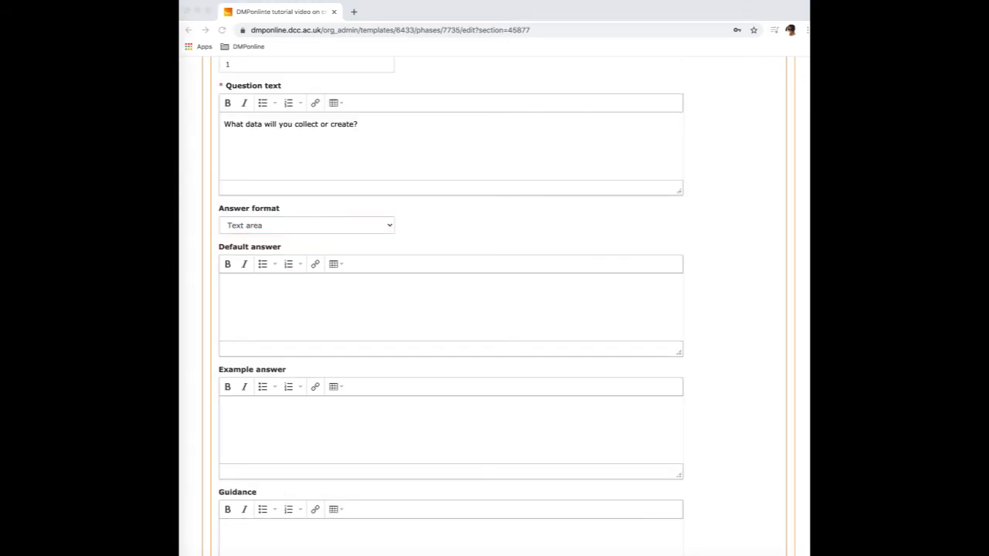
scroll(393, 301, down, 3)
click(296, 413)
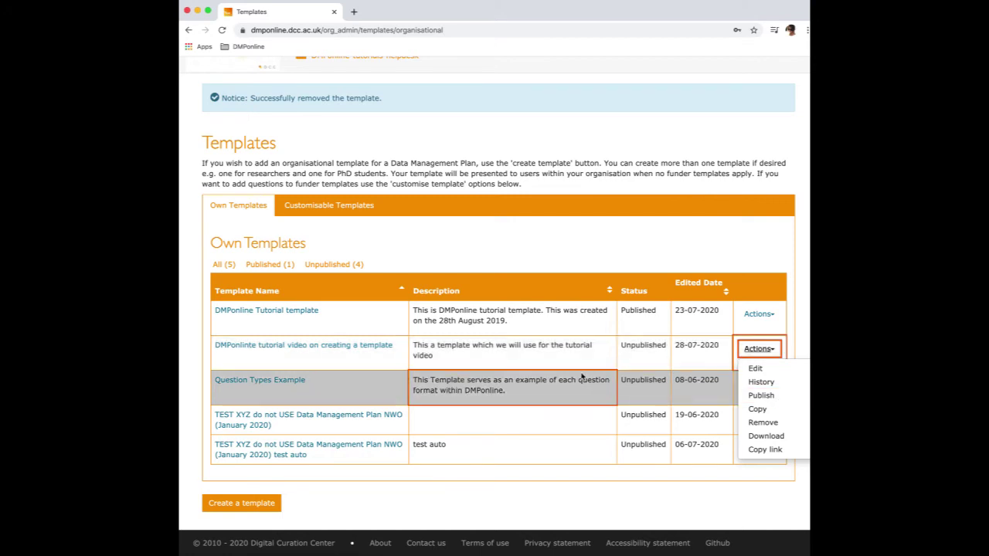
Publish the tutorial video template from its Actions menu
click(661, 342)
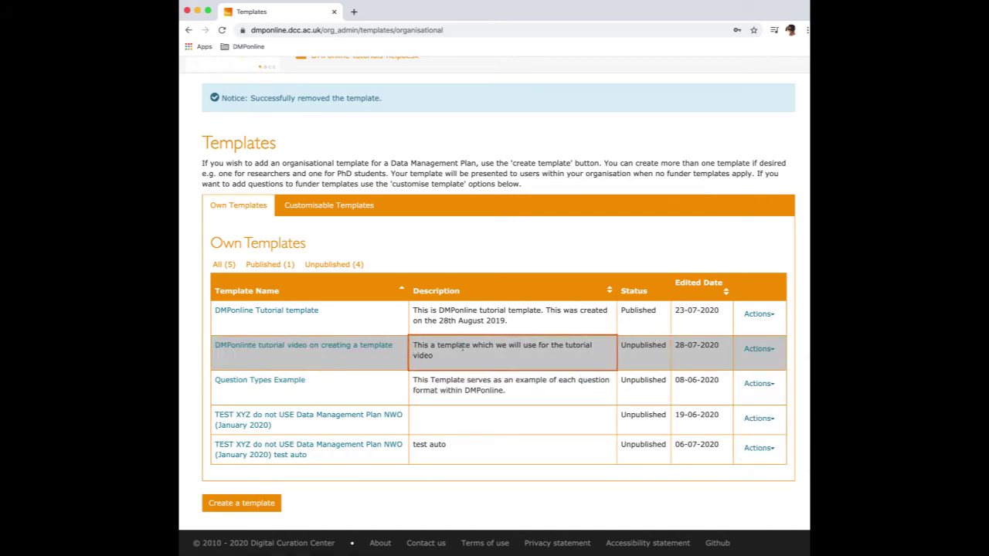
drag(622, 345, 667, 346)
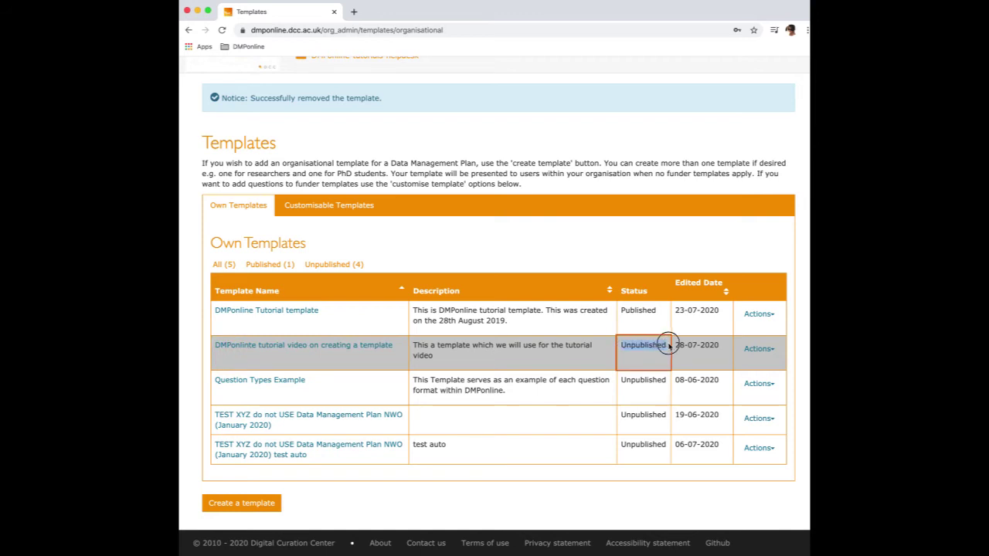
click(772, 354)
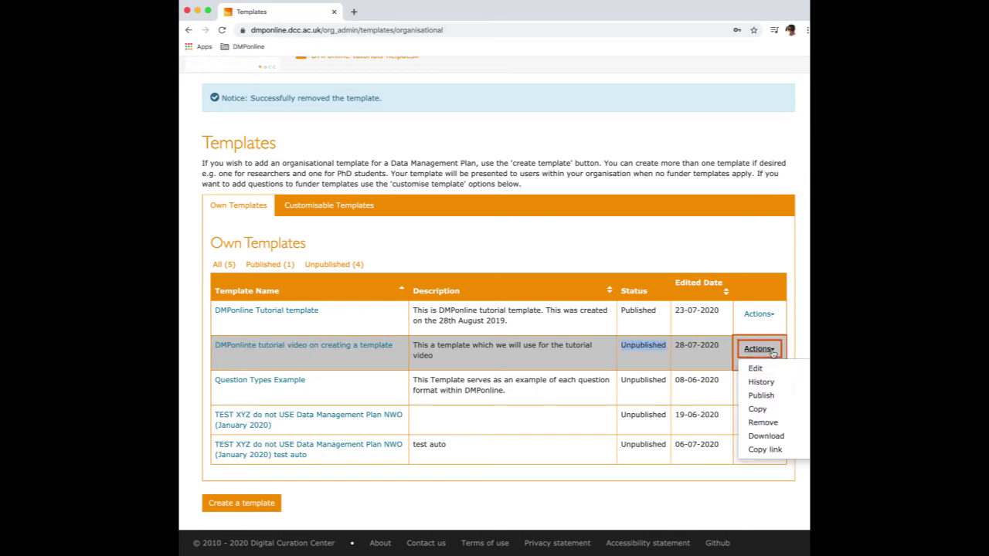
click(764, 402)
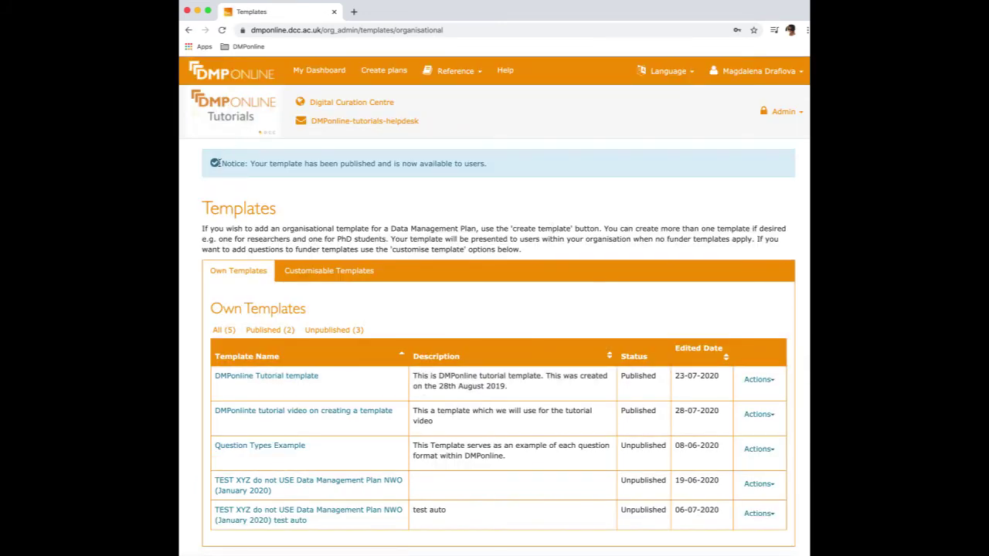
Check the published notice and edited date 28-07-2020, then list the template's actions
drag(217, 164, 497, 171)
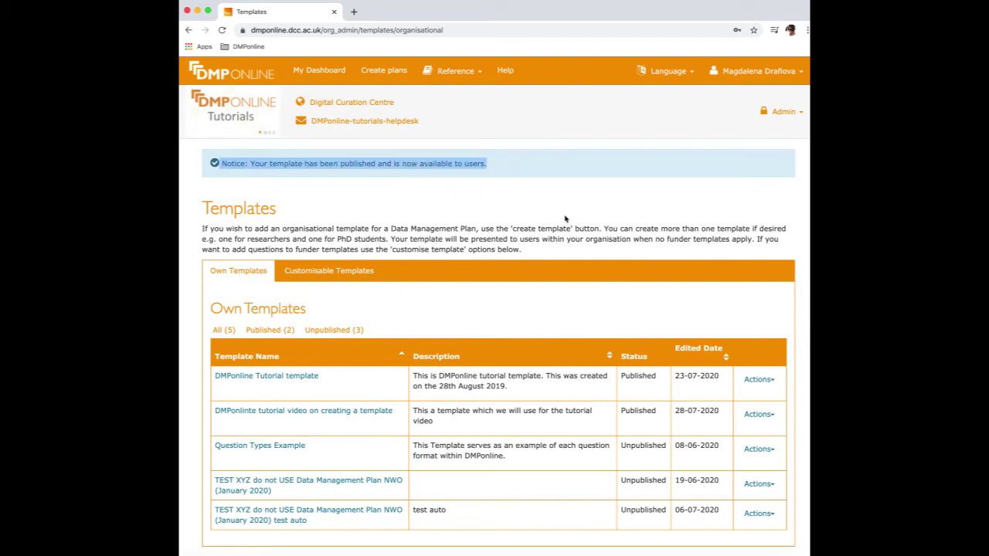
scroll(565, 218, down, 2)
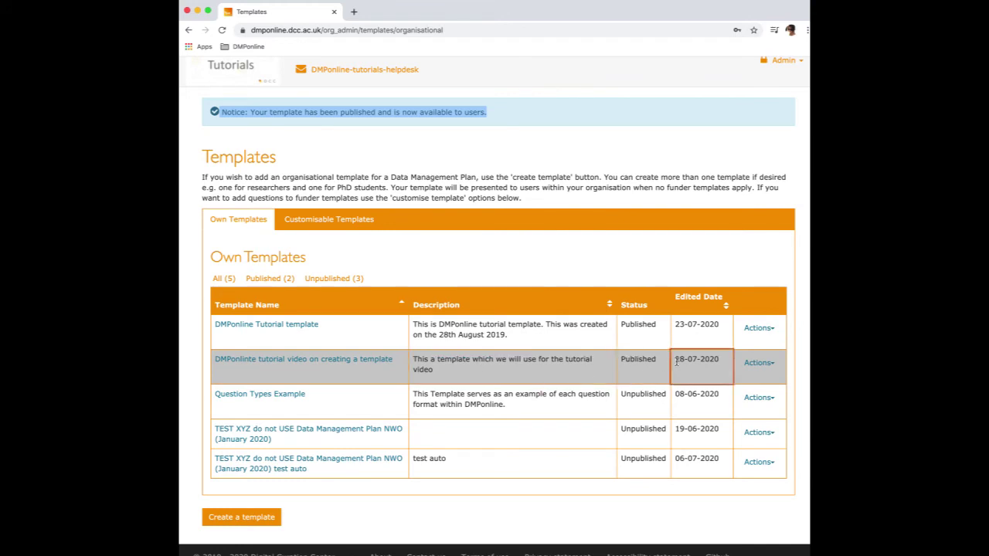
drag(676, 361, 725, 364)
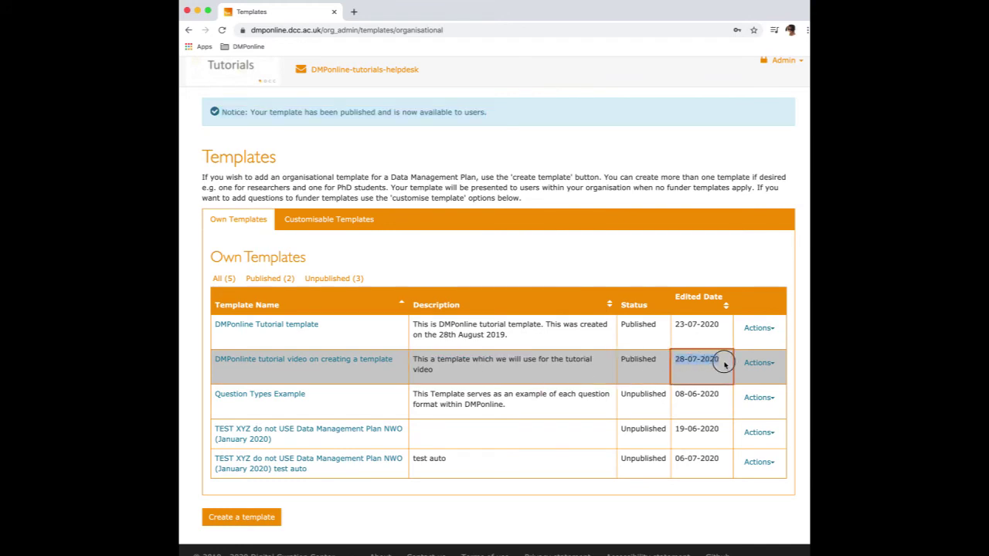
scroll(669, 368, down, 1)
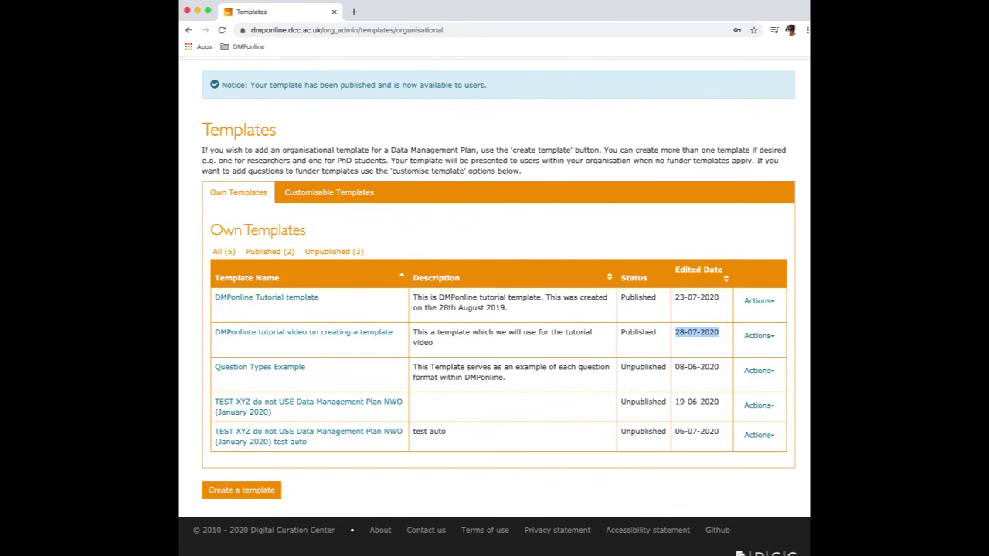
click(760, 337)
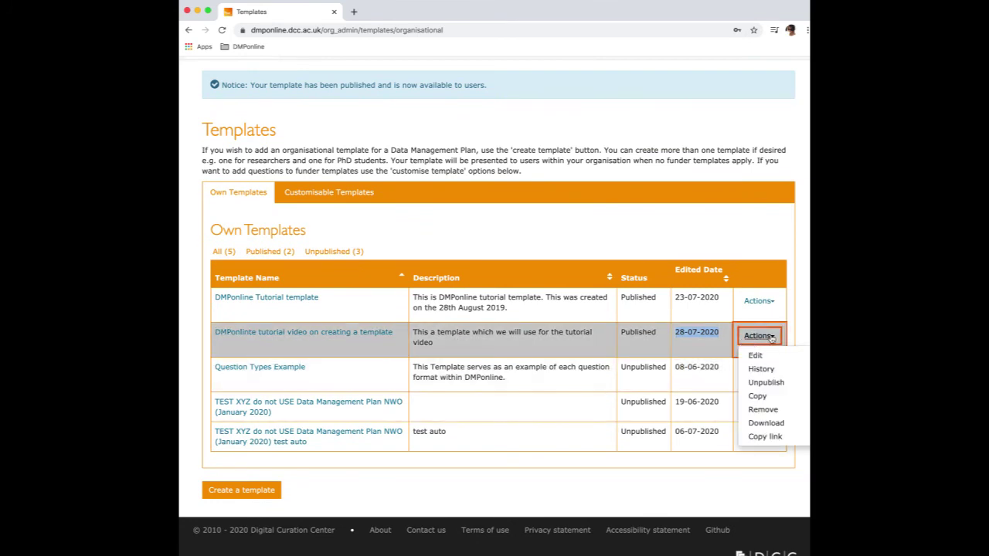
Edit the tutorial template and go to its Data Management Plan phase
click(755, 356)
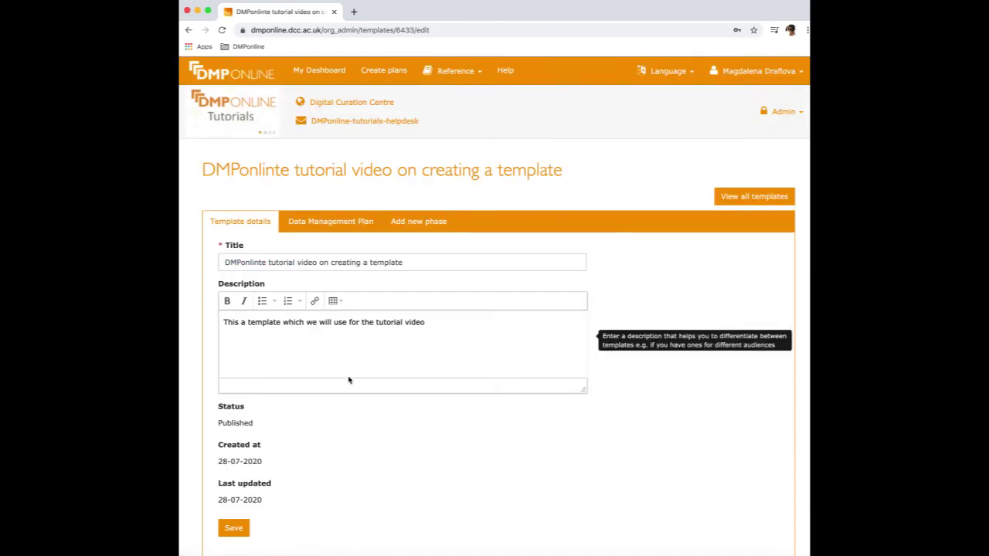
scroll(244, 405, down, 5)
scroll(243, 402, up, 5)
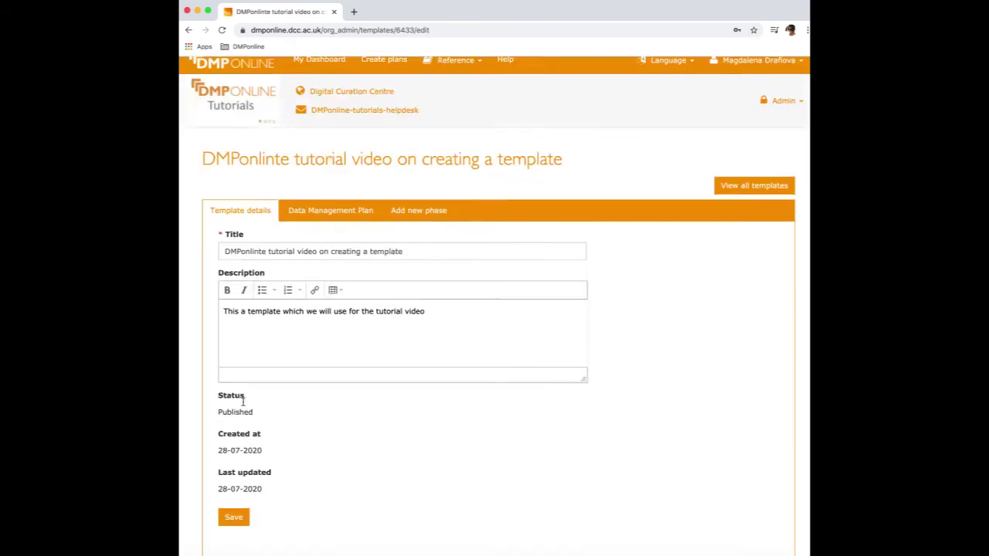
click(324, 256)
click(330, 223)
Add a new section to the phase, titling it Ethics
scroll(280, 395, down, 3)
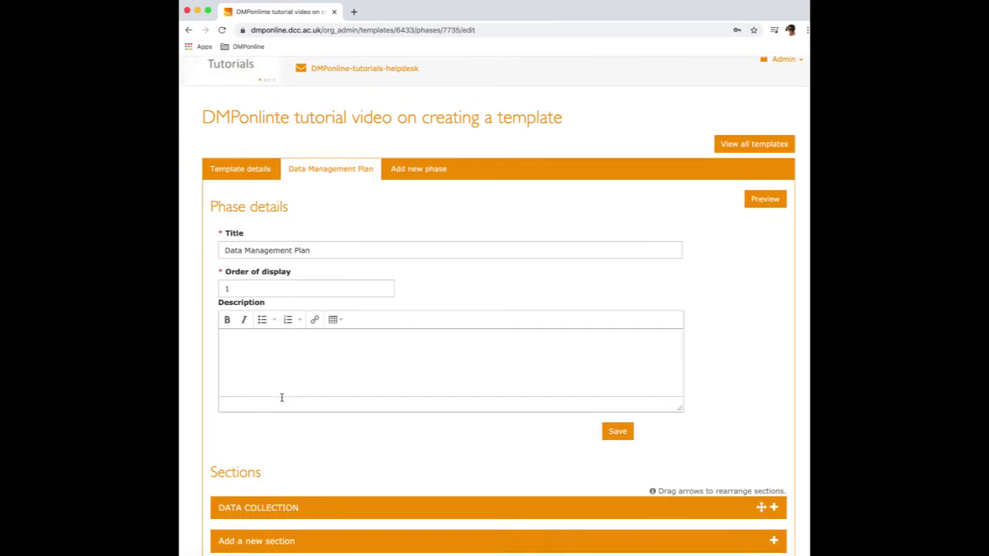
click(307, 459)
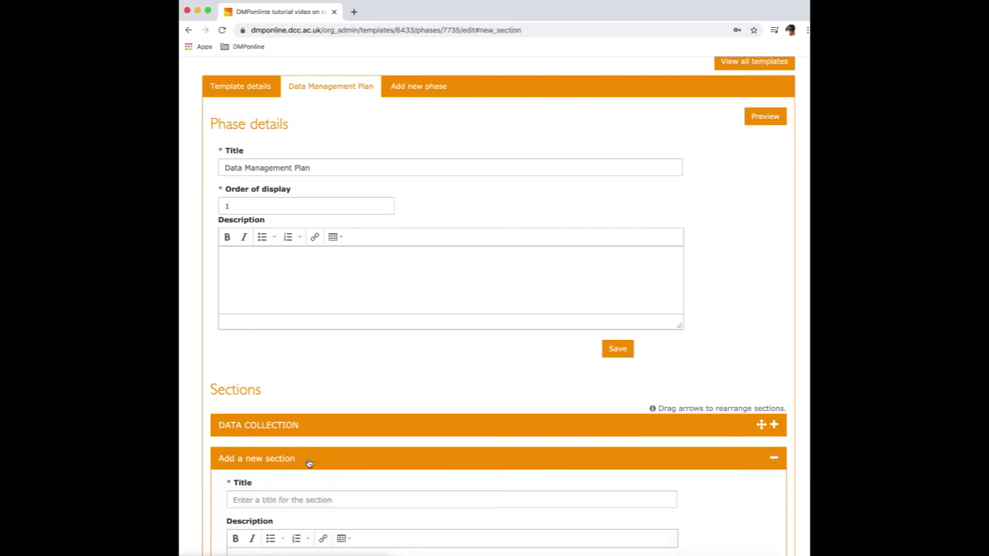
click(287, 442)
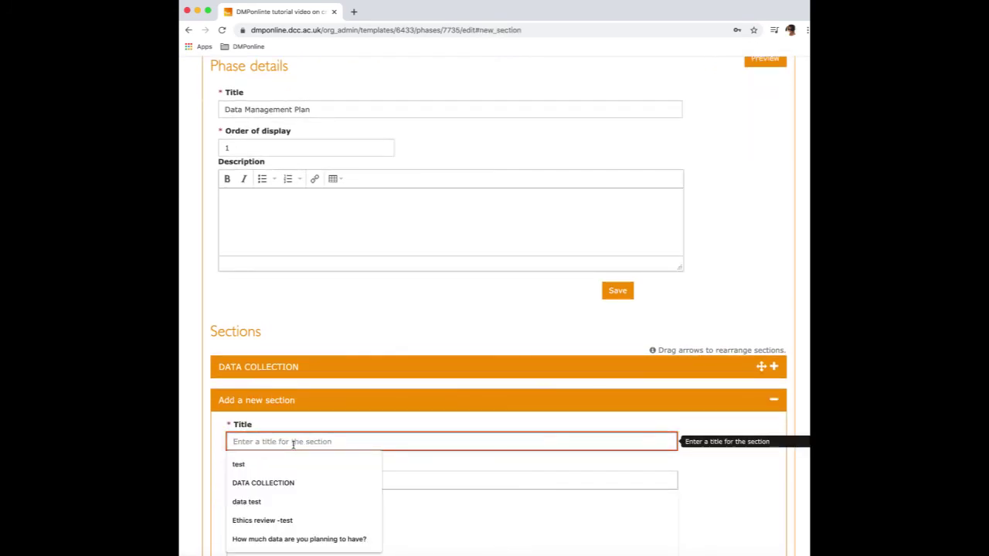
text(Eth)
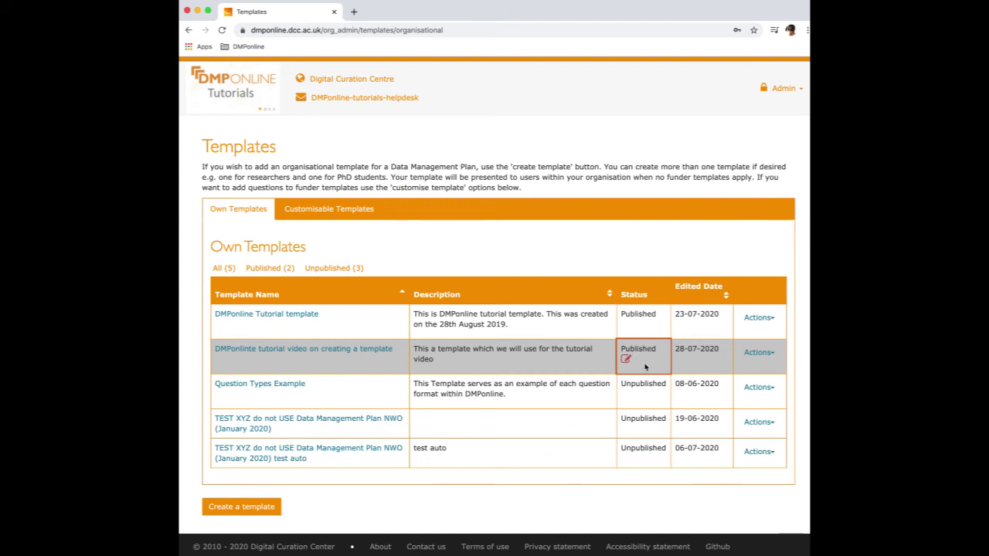
Publish the tutorial template's pending changes via its Actions menu
mouse_move(627, 363)
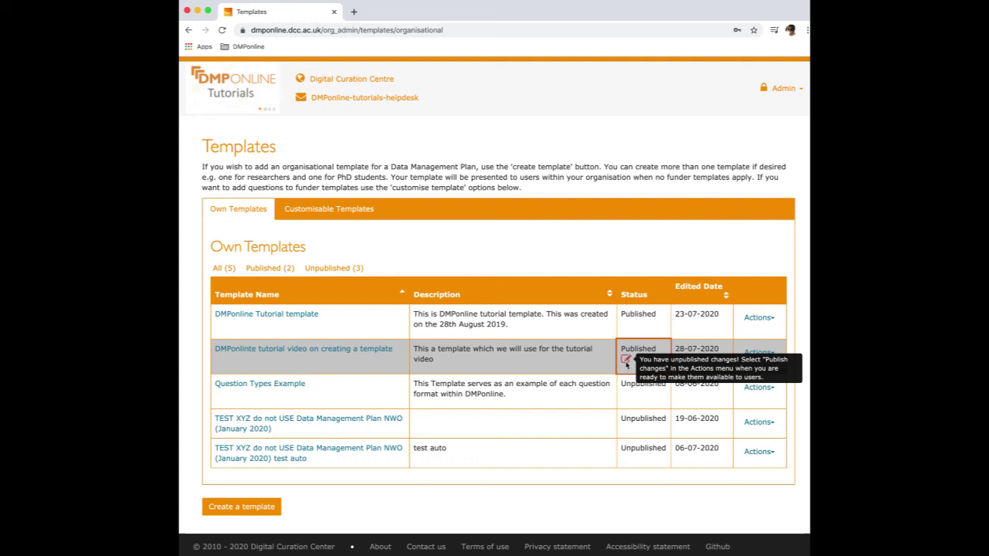
click(759, 353)
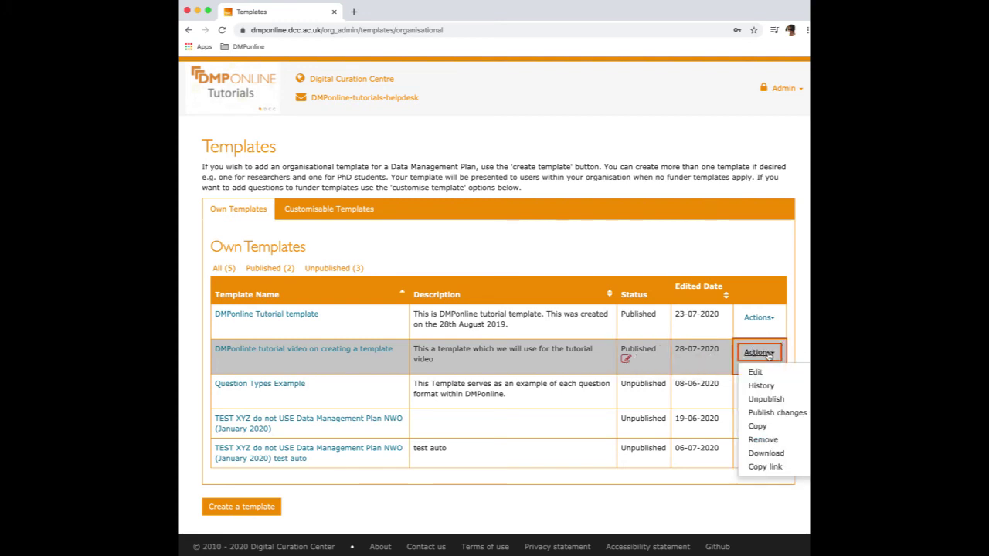
click(798, 417)
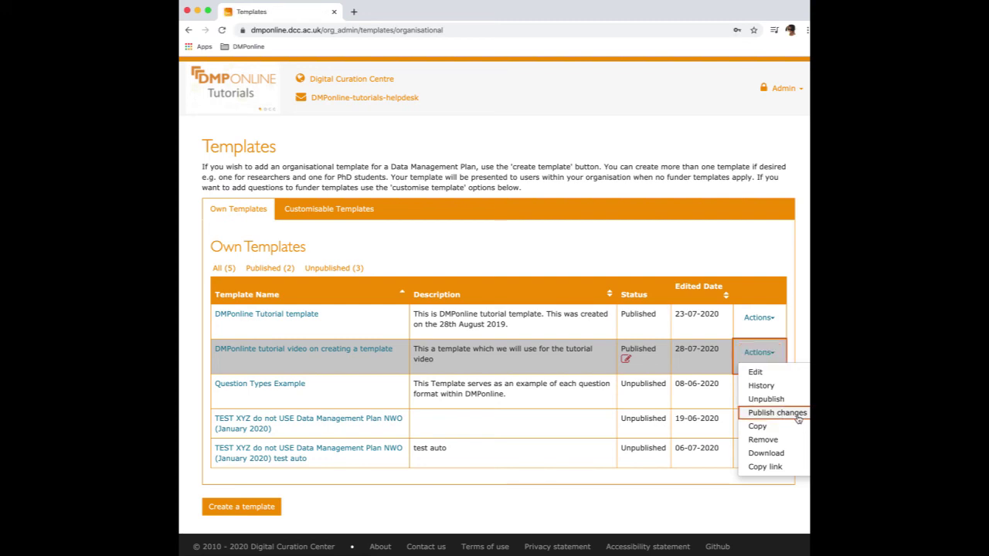
scroll(602, 388, down, 1)
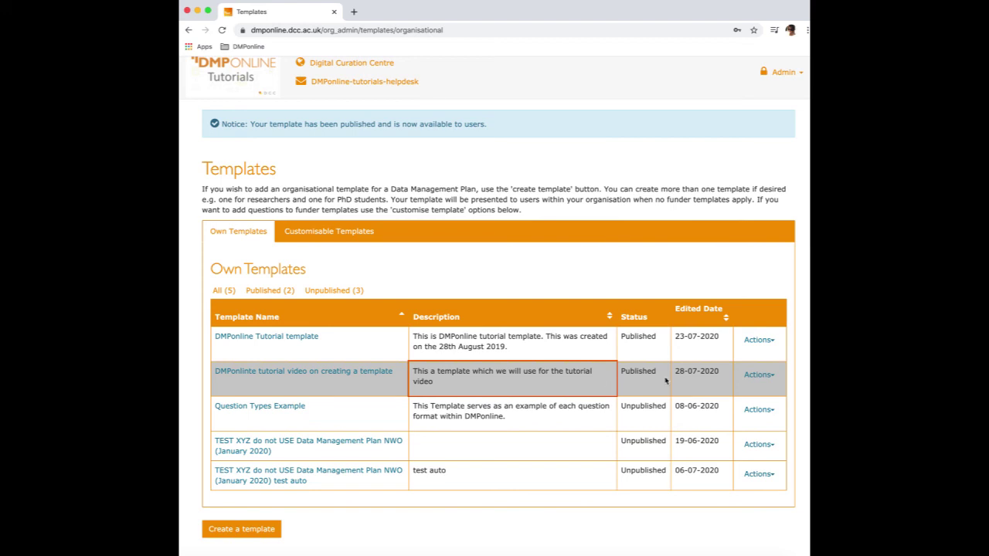
Copy the published tutorial video template from its Actions menu
click(774, 375)
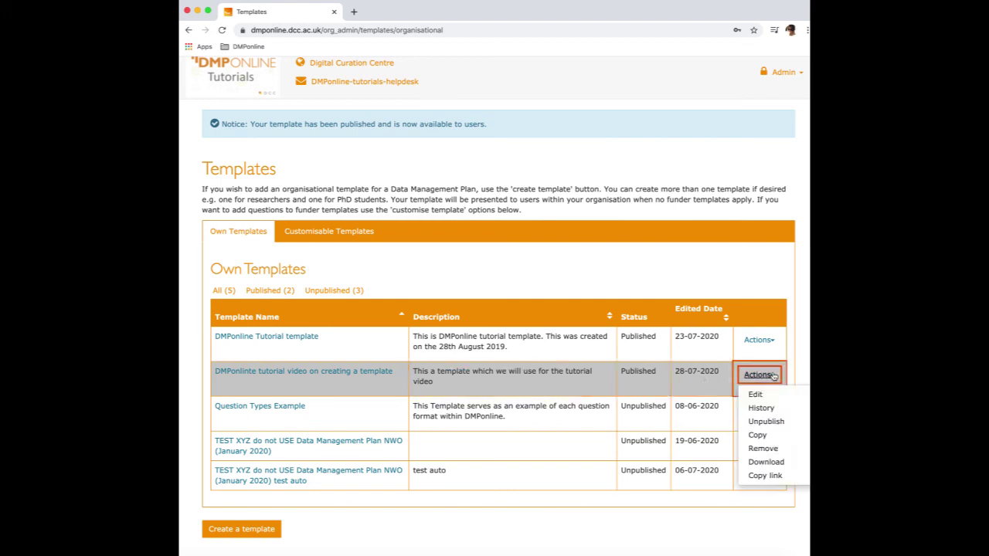
click(757, 436)
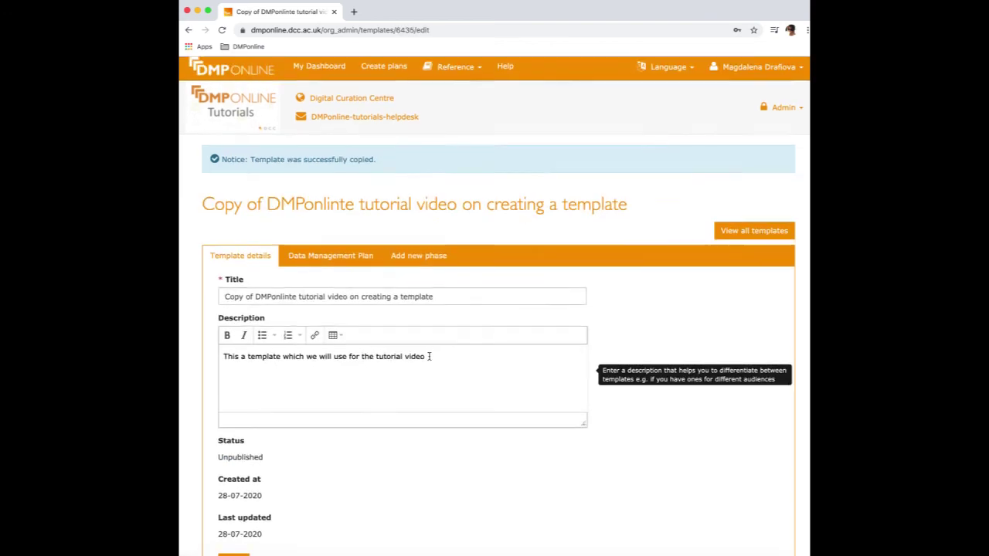
scroll(430, 359, down, 3)
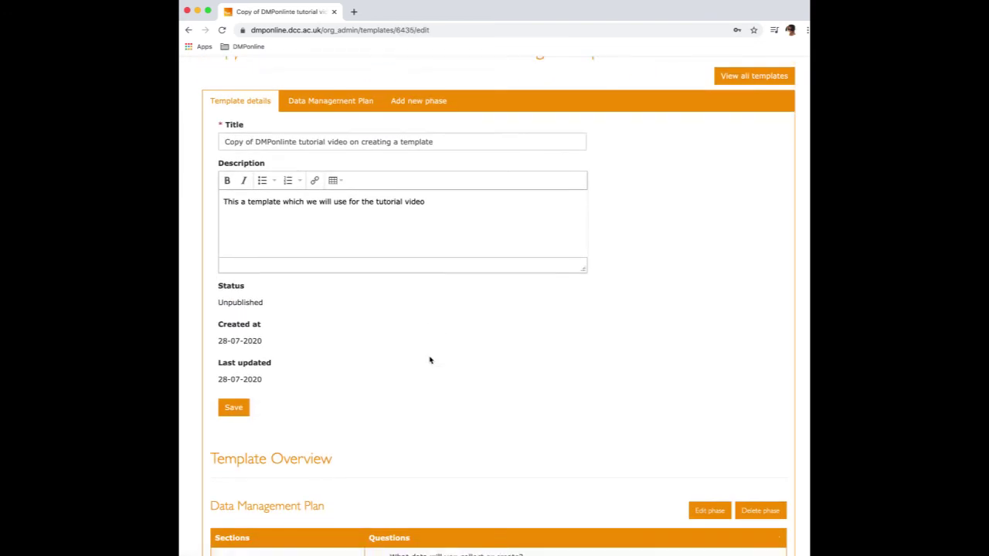
scroll(430, 359, down, 2)
scroll(431, 359, up, 2)
scroll(431, 359, up, 2)
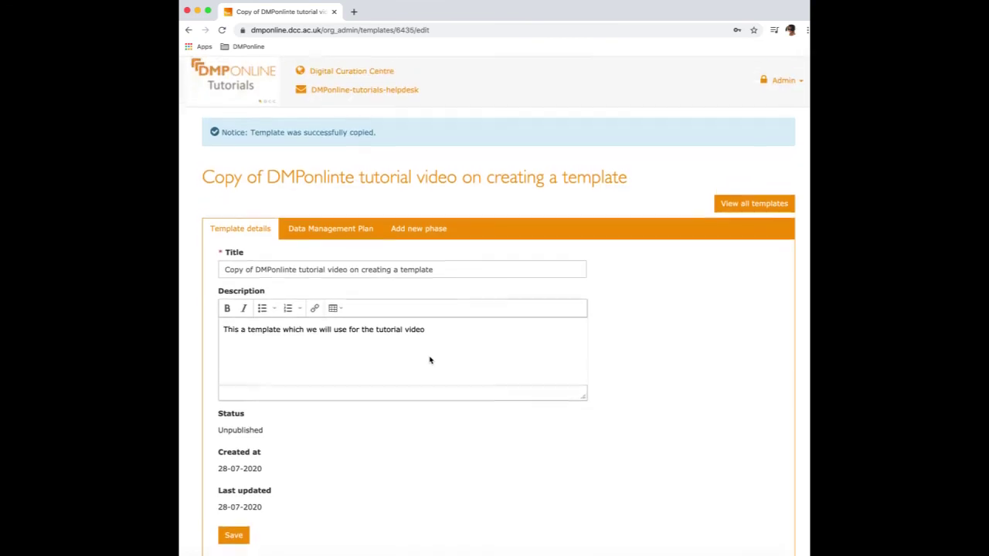
Expand the DATA COLLECTION section in the copy's Data Management Plan phase
click(346, 242)
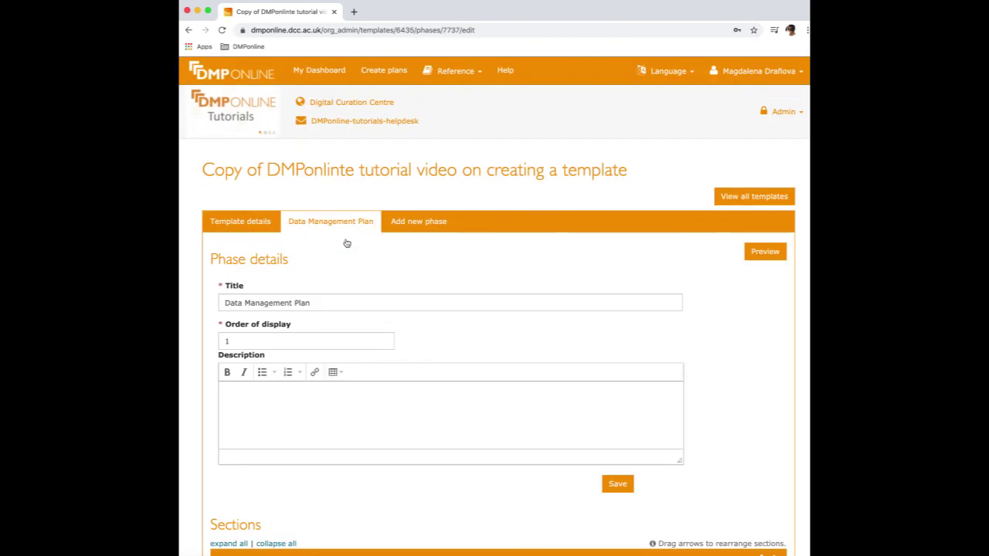
scroll(347, 243, down, 5)
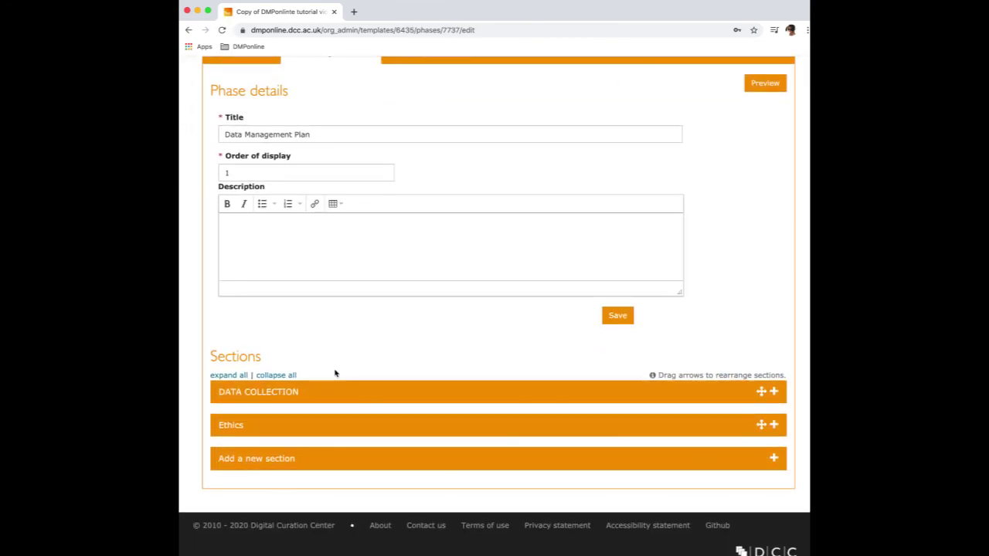
click(317, 392)
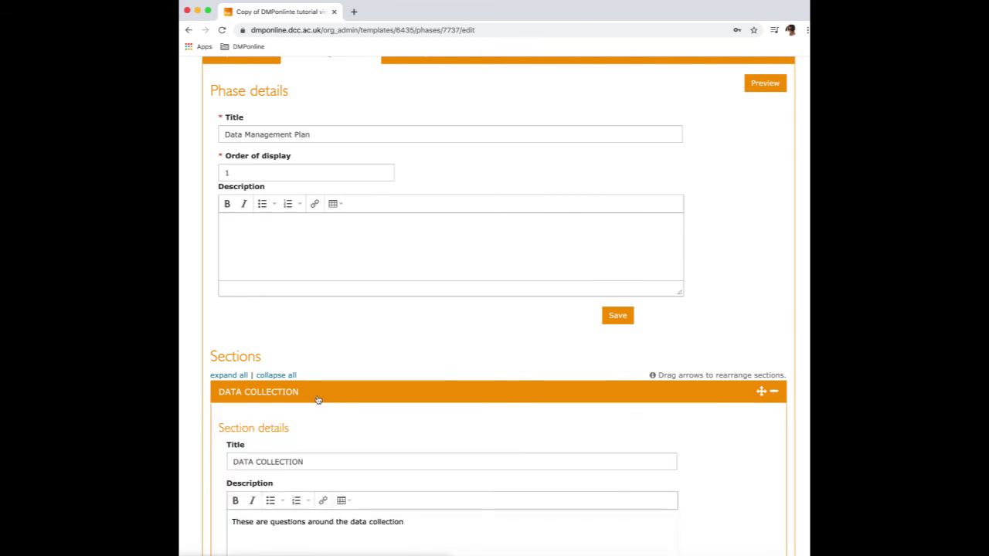
scroll(318, 400, down, 4)
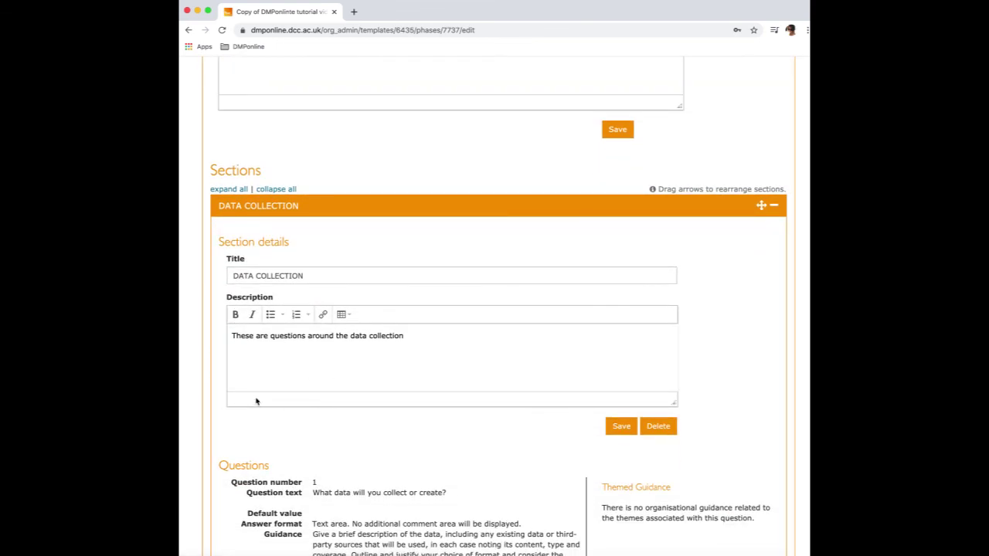